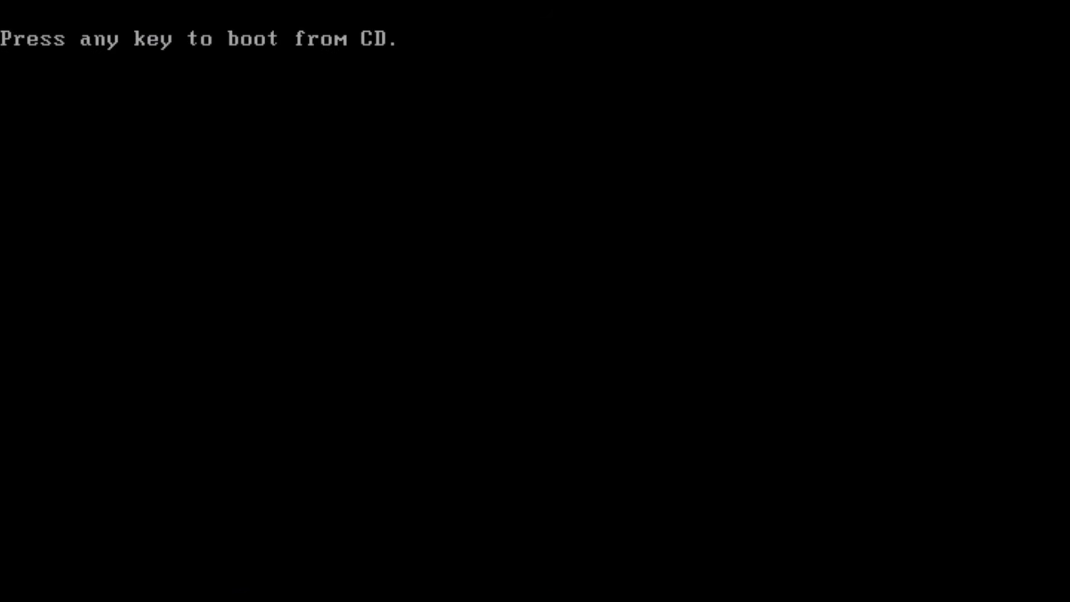
Boot from the installation CD and let Windows XP Setup run until the Display Settings notice
key(Return)
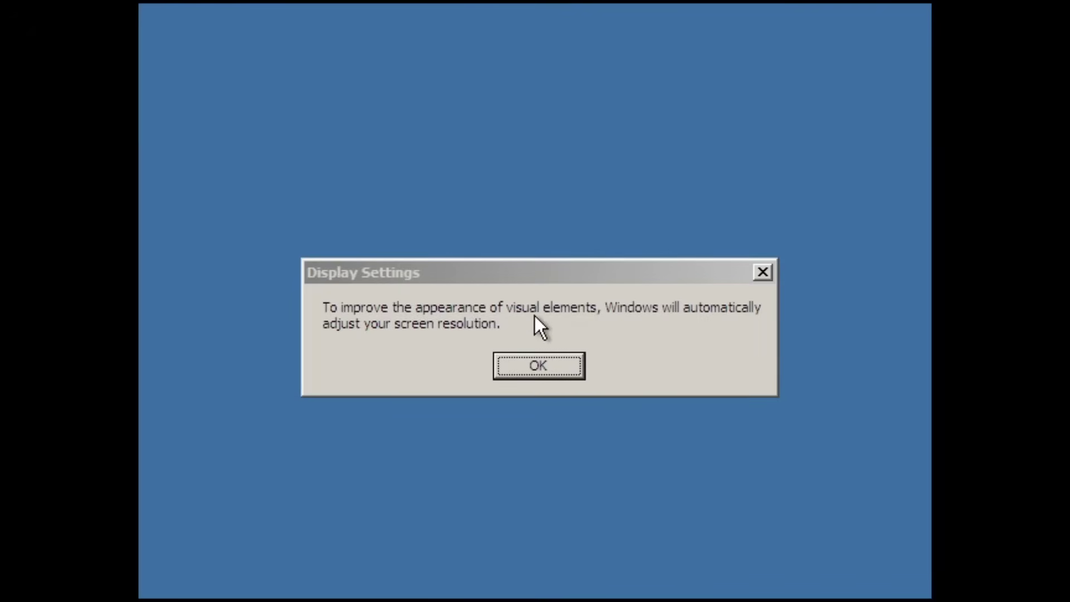
Accept the automatic resolution adjustment and new monitor settings, then finish the welcome screen
click(537, 355)
click(345, 115)
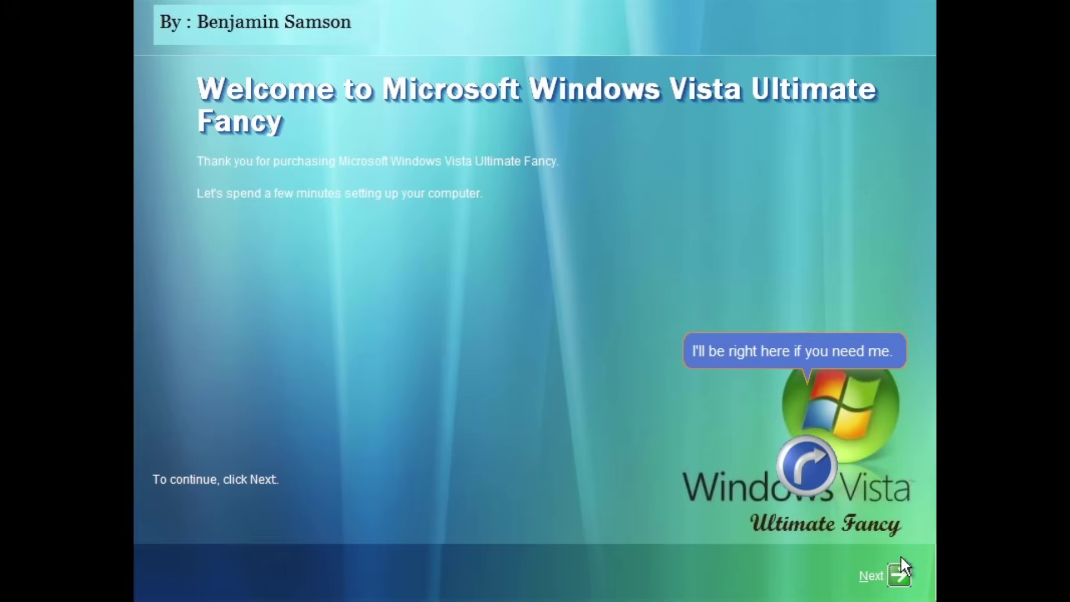
click(898, 575)
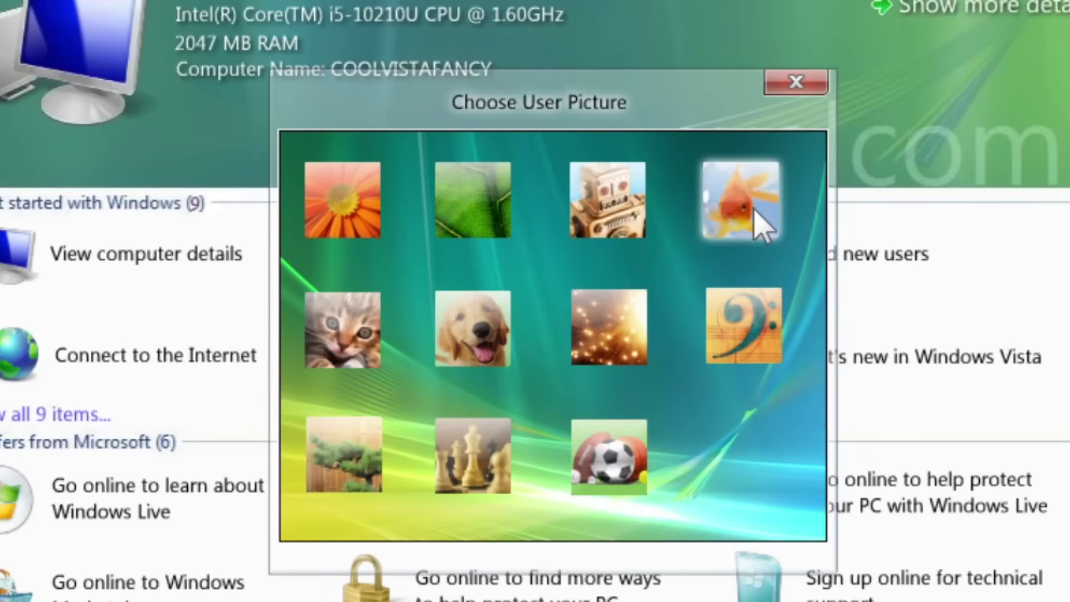
Dismiss the user picture chooser and view the computer details page from Welcome Center
click(762, 225)
click(914, 7)
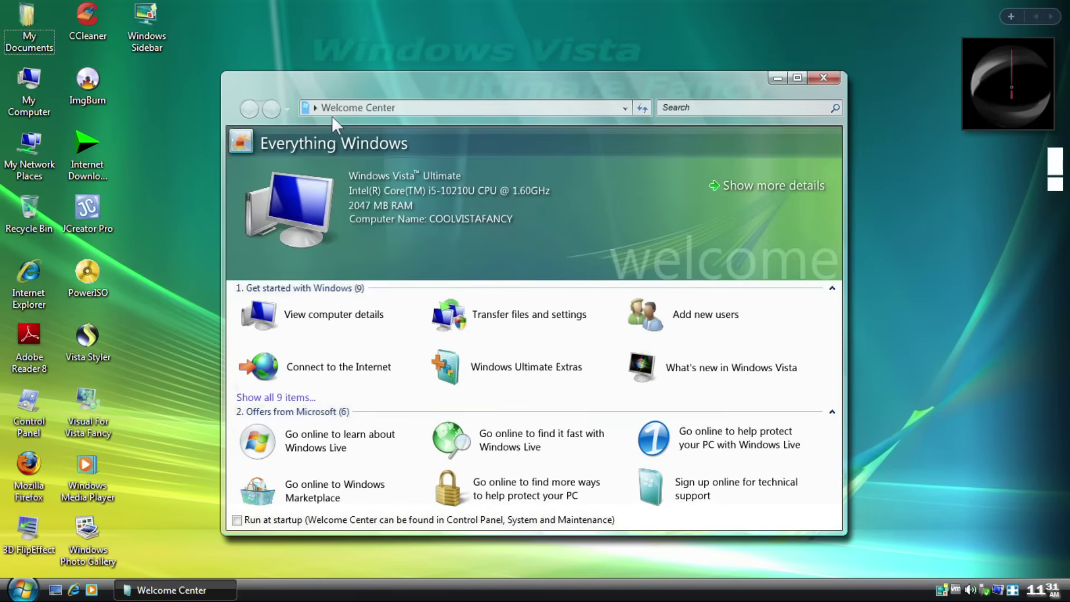
drag(381, 108, 414, 120)
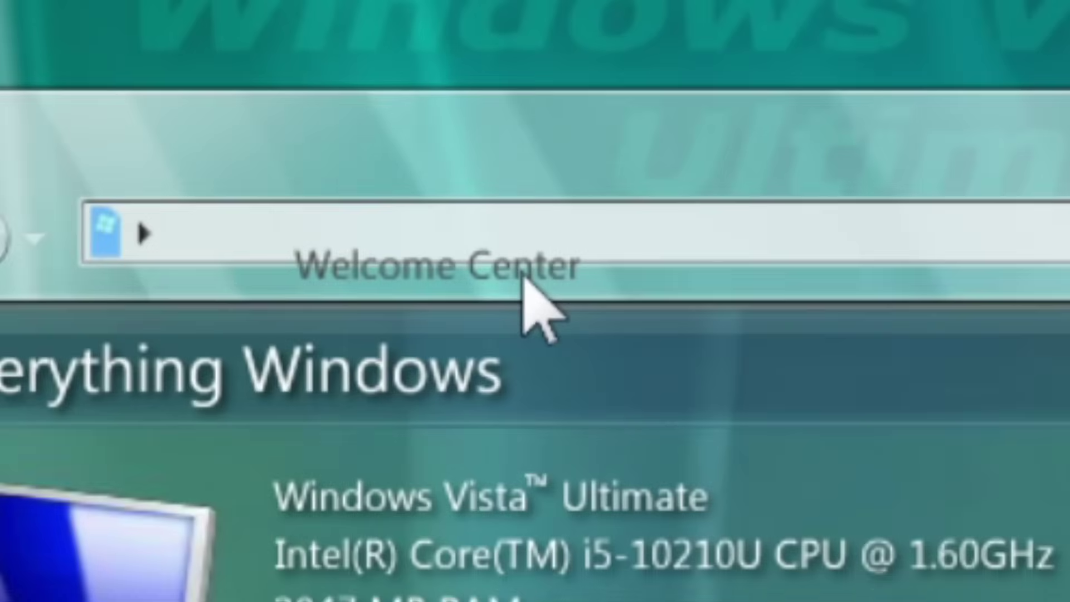
drag(524, 285, 847, 89)
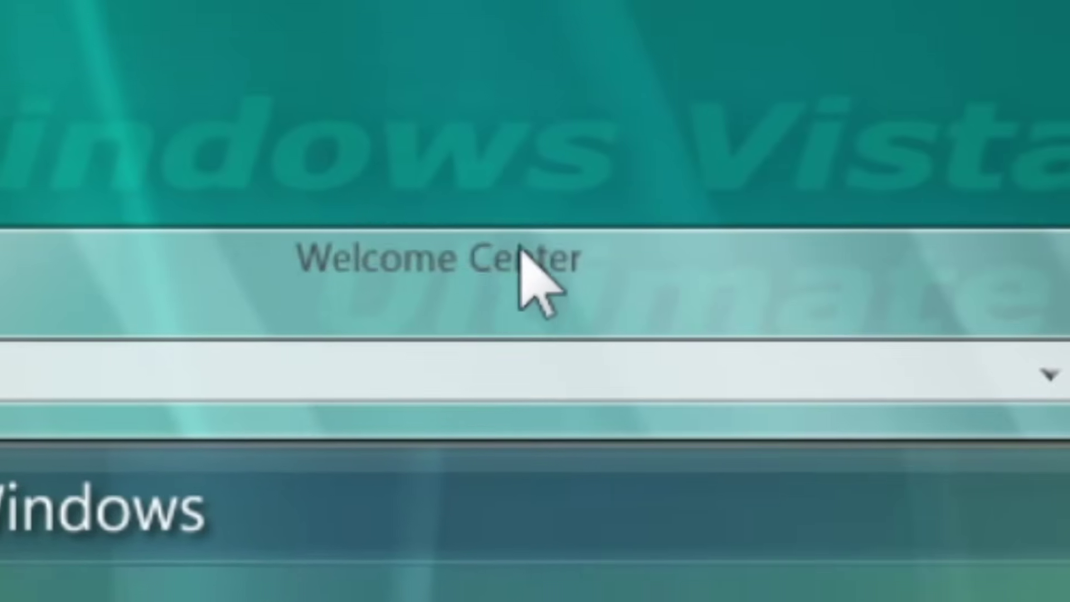
mouse_move(519, 248)
mouse_down()
mouse_move(545, 277)
mouse_move(526, 249)
mouse_up()
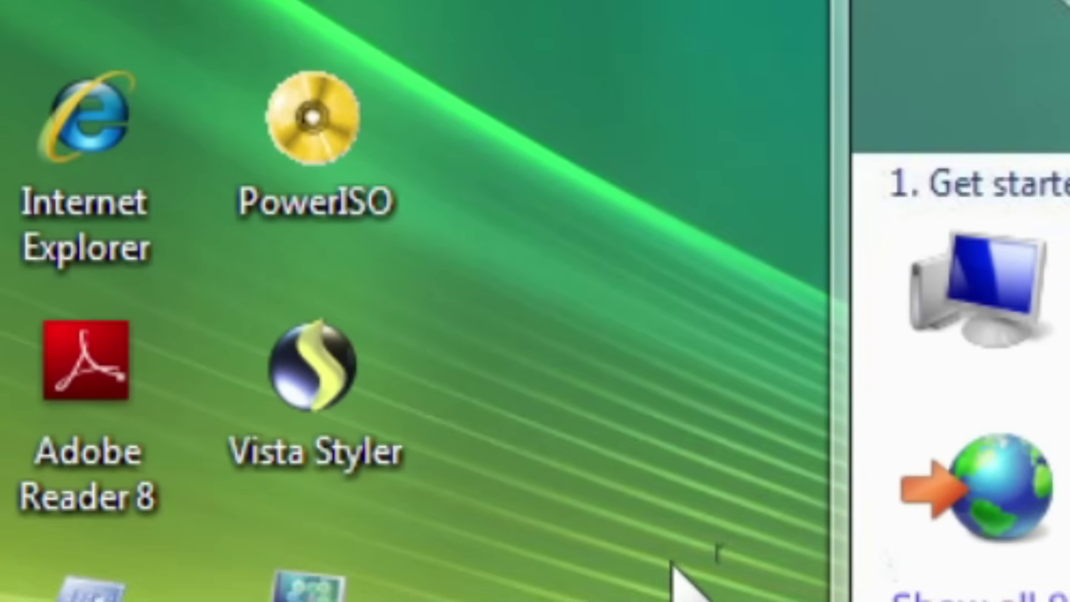
drag(672, 563, 786, 484)
drag(209, 366, 343, 321)
click(376, 323)
click(249, 109)
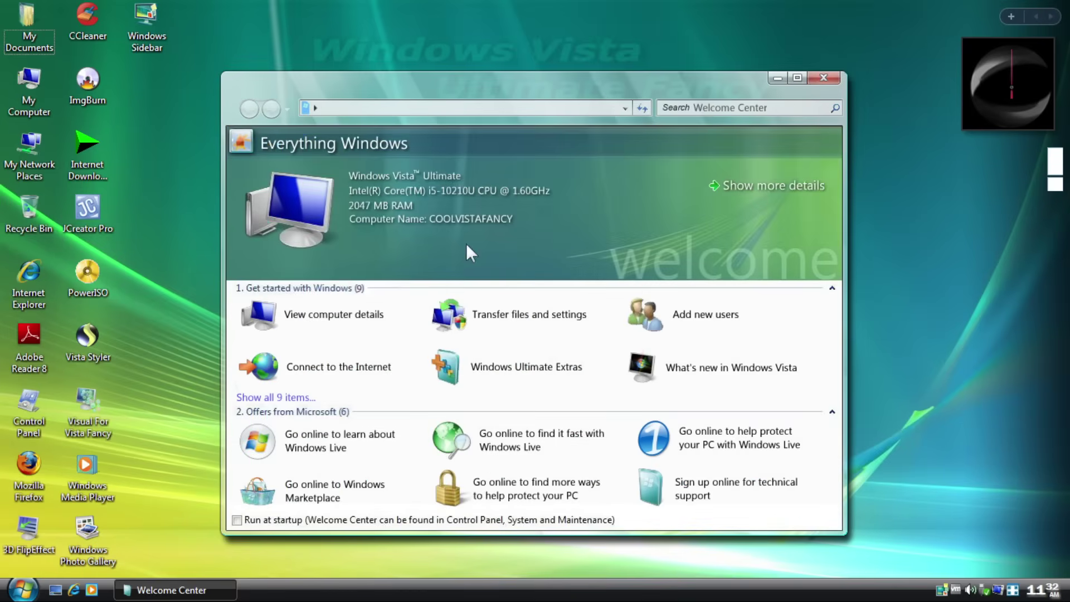
Try the files and settings transfer wizard and the User Accounts window, then close it
click(490, 440)
click(705, 314)
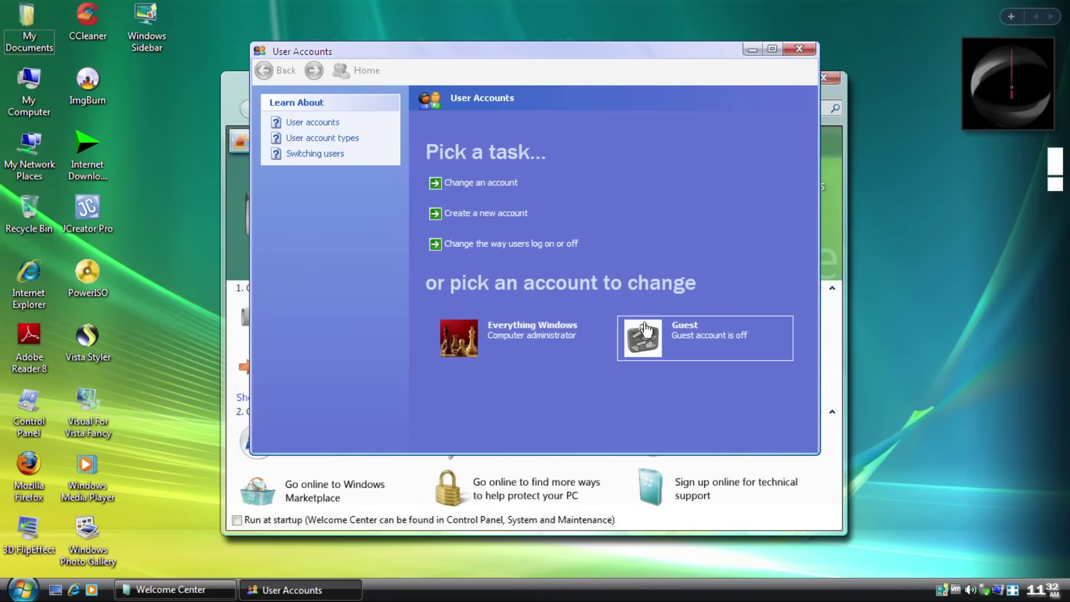
click(772, 49)
click(1036, 5)
click(799, 49)
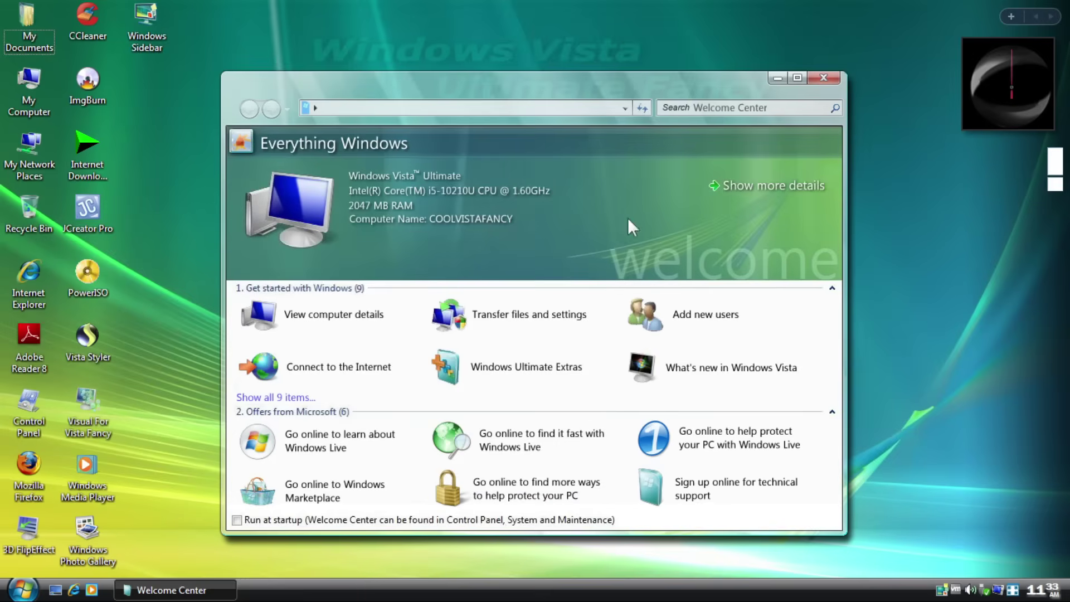
Open the online PC protection and Windows Marketplace offers in Internet Explorer
click(691, 426)
click(627, 33)
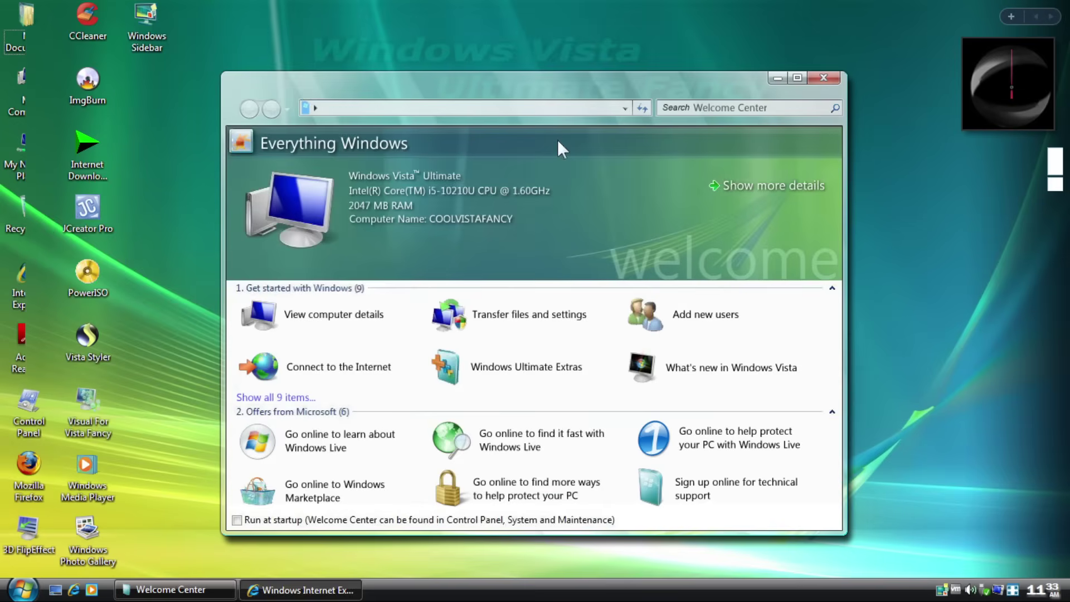
click(356, 499)
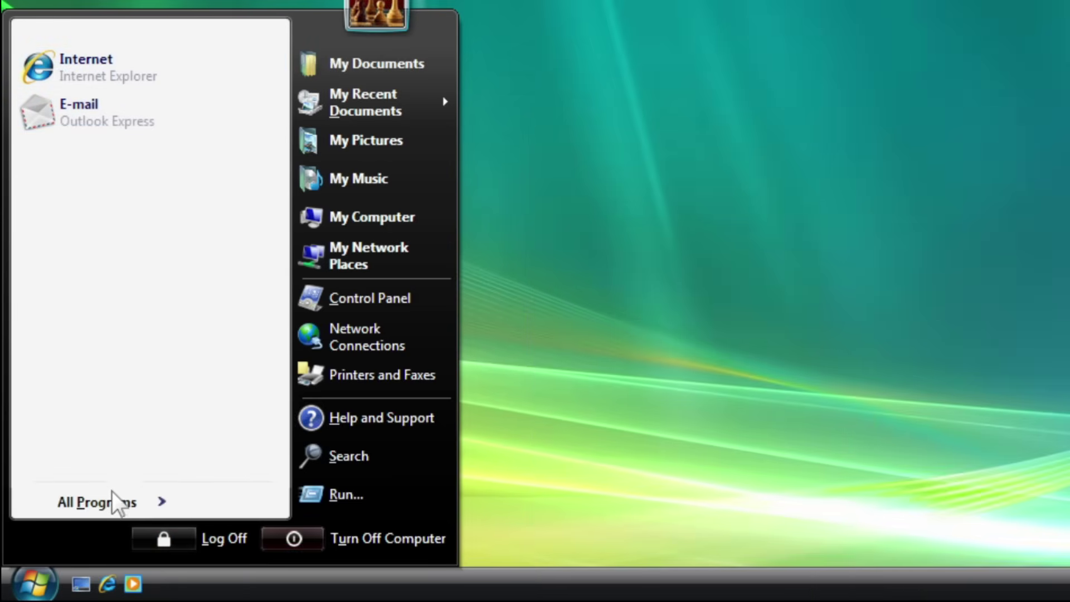
Show the full All Programs list in the Start menu
click(110, 504)
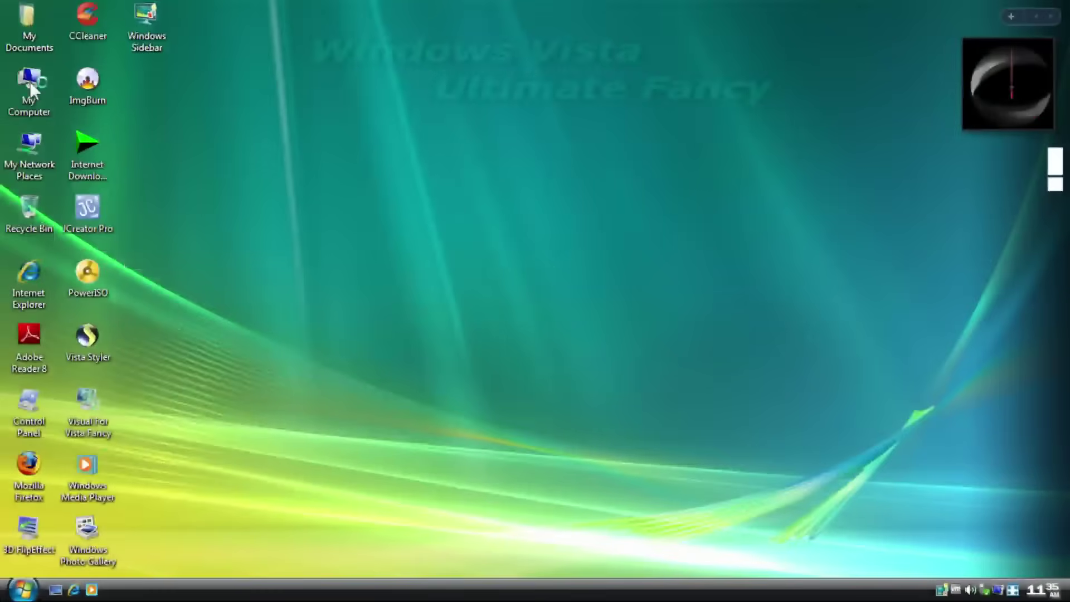
Open My Computer and view its system information page
double_click(29, 81)
drag(222, 119, 293, 64)
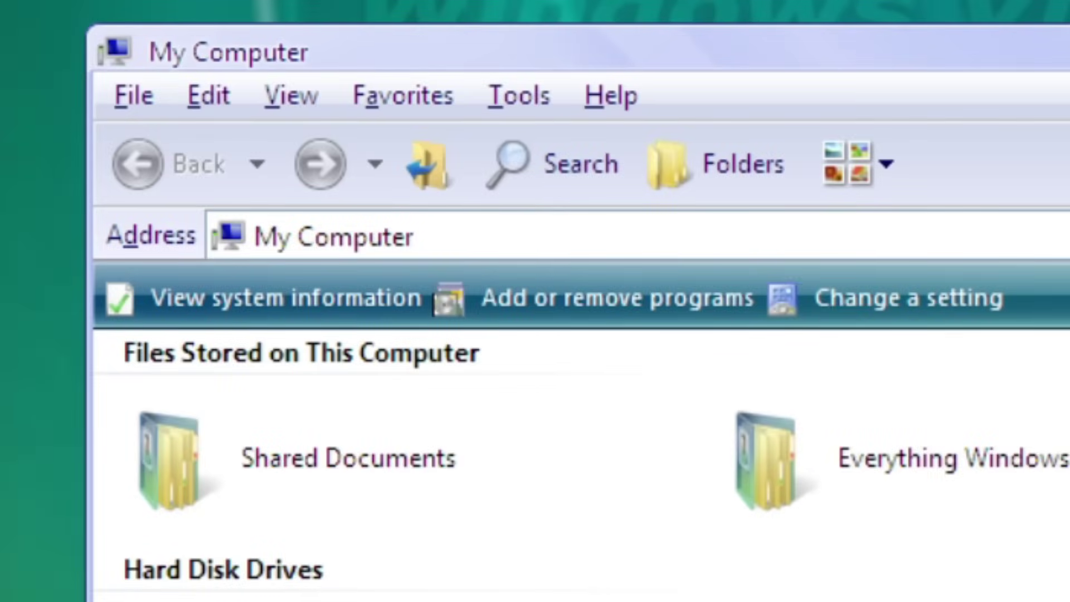
scroll(583, 462, down, 1)
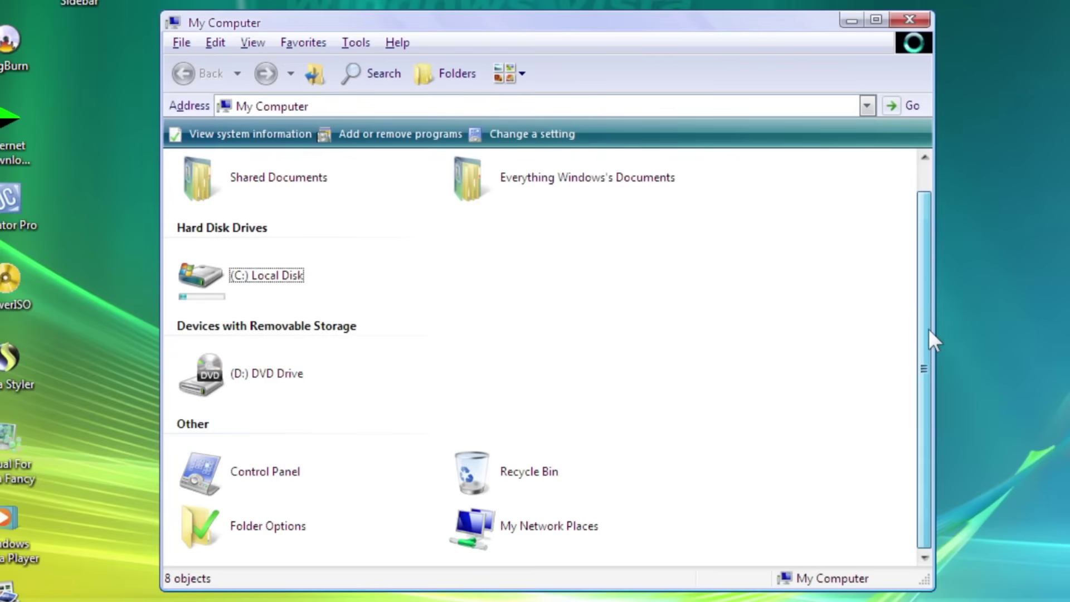
drag(927, 310, 924, 268)
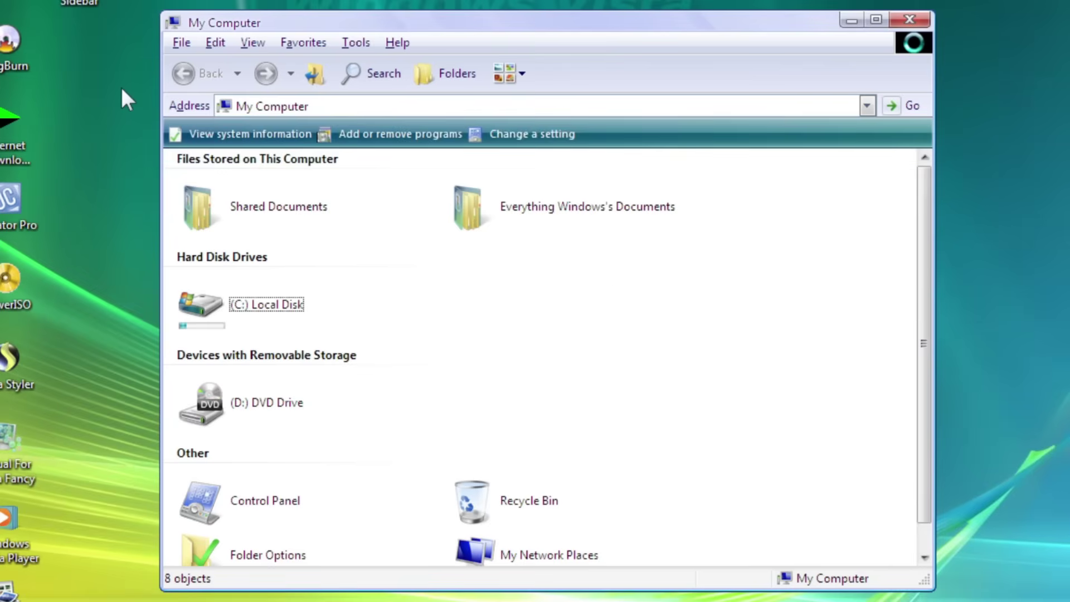
click(239, 137)
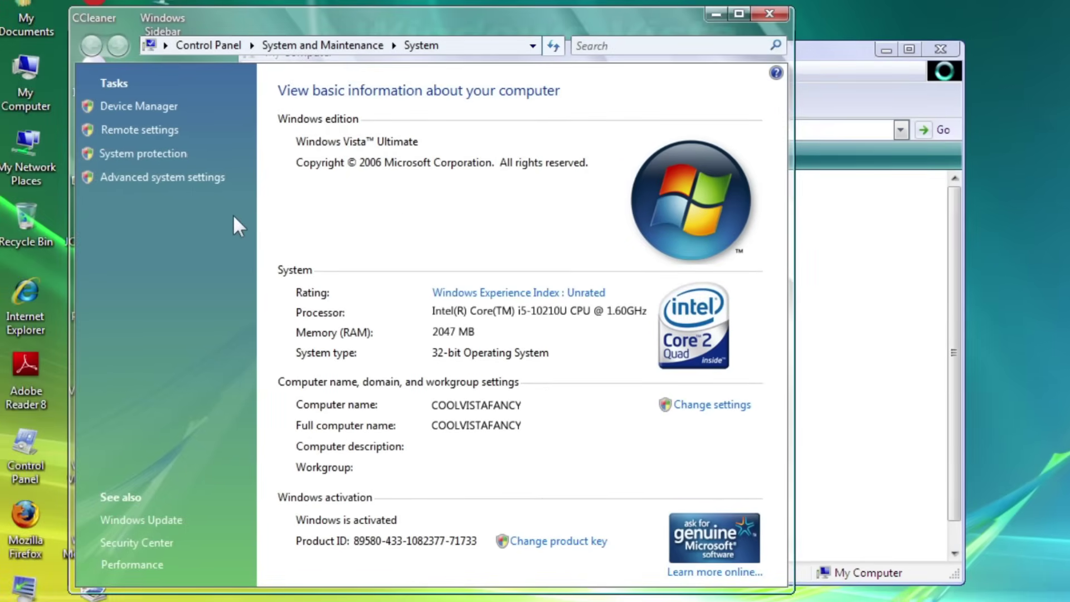
drag(437, 29, 809, 29)
drag(705, 46, 487, 41)
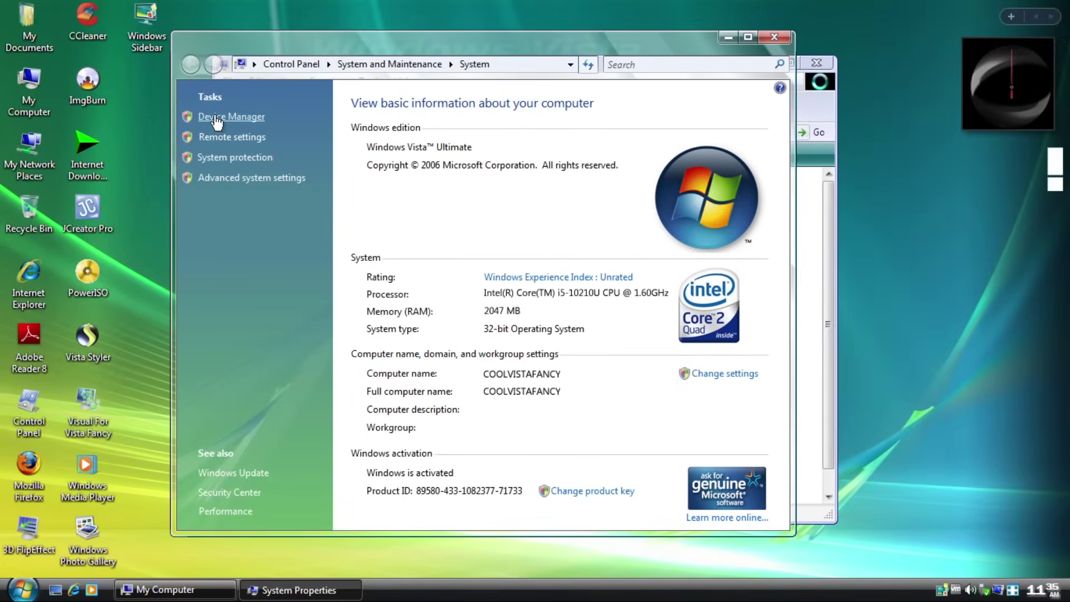
Check Device Manager, close System, and browse into the C:\WINDOWS folder
click(216, 117)
click(508, 43)
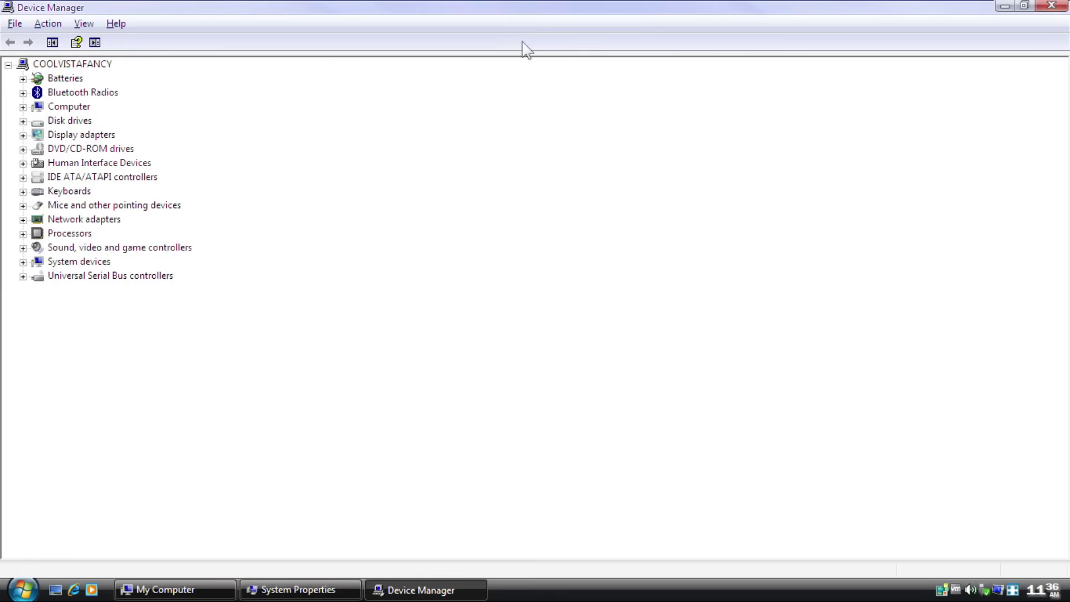
click(1052, 5)
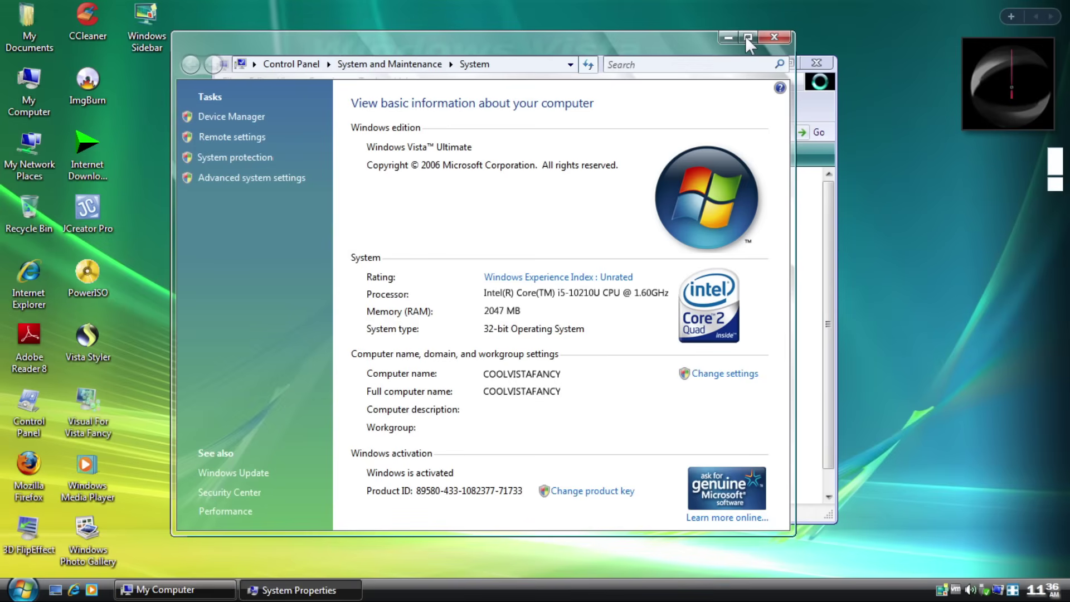
click(764, 37)
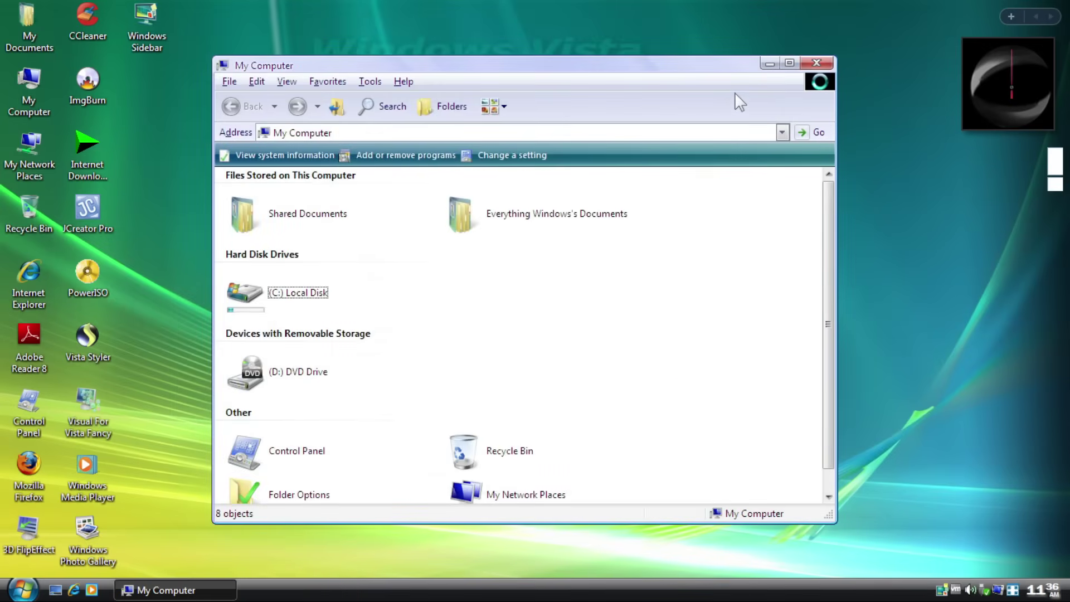
double_click(301, 293)
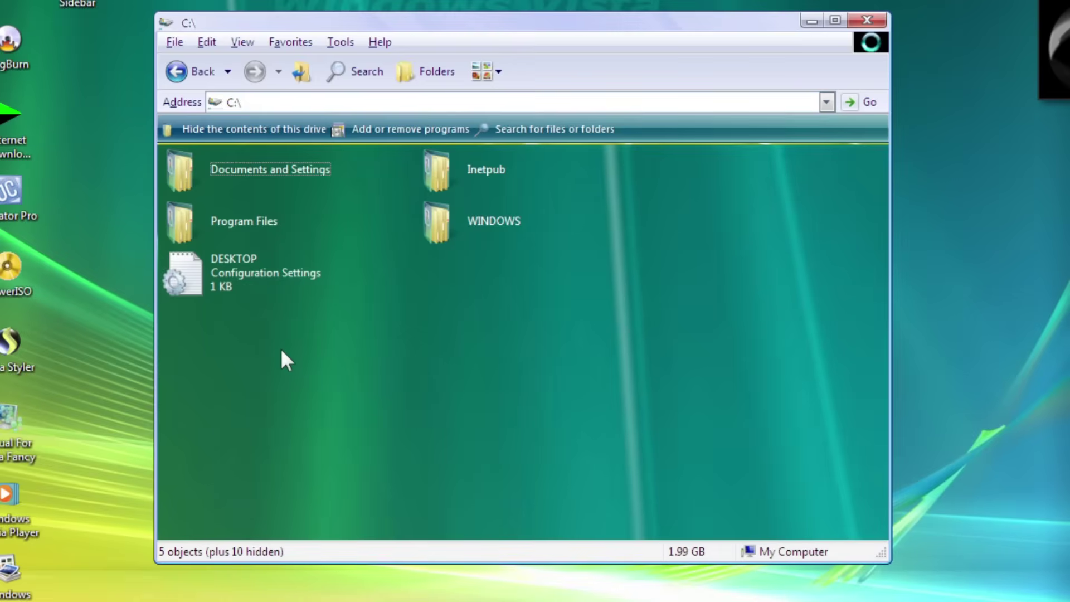
double_click(433, 233)
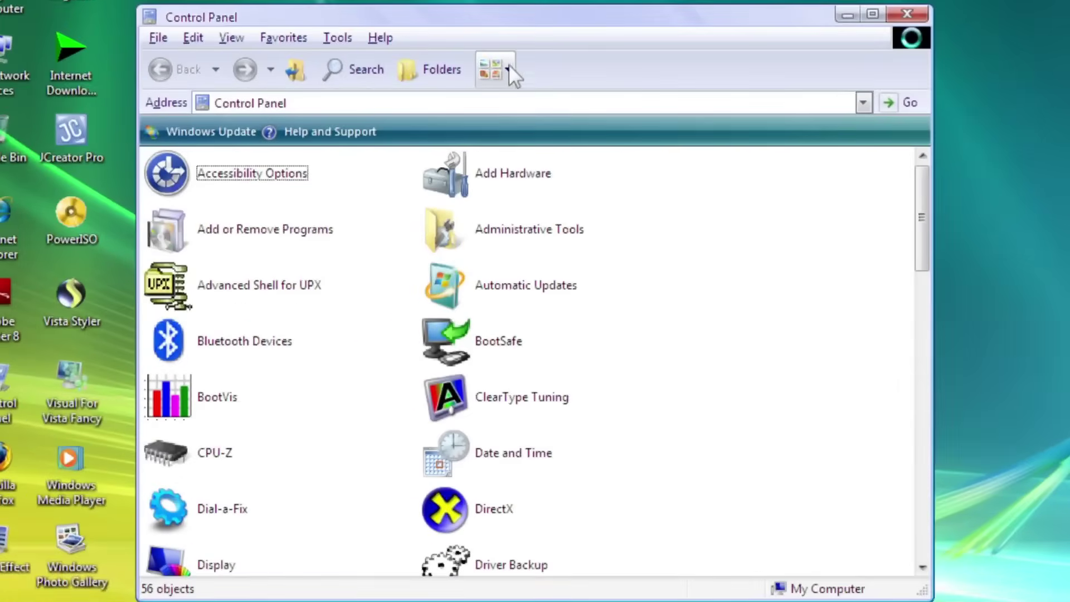
Launch Advanced Shell for UPX from Control Panel and browse its file and help commands
drag(537, 21, 594, 0)
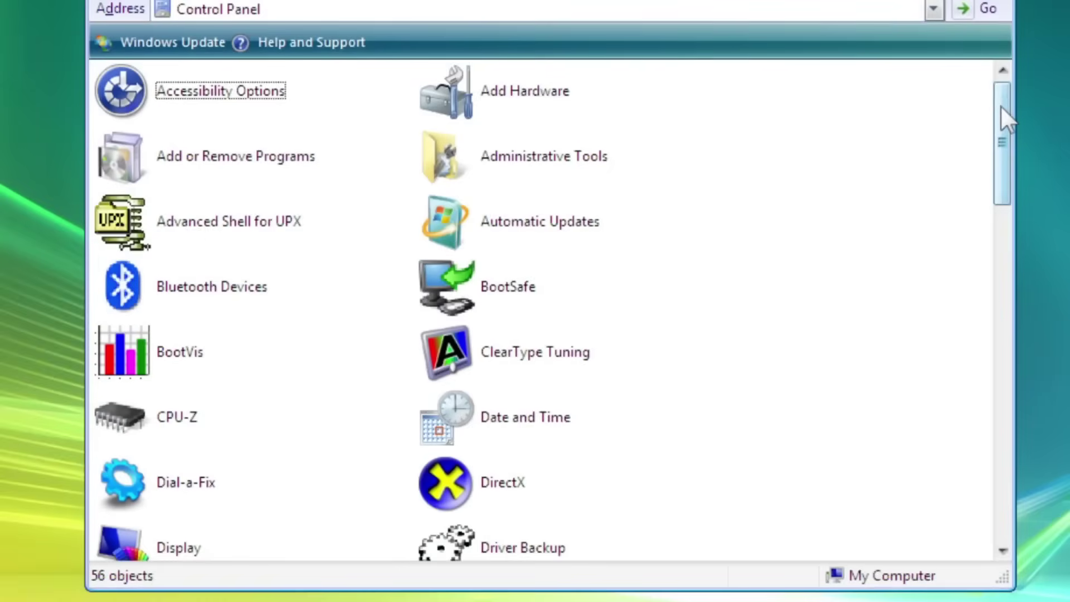
drag(1001, 104, 1009, 455)
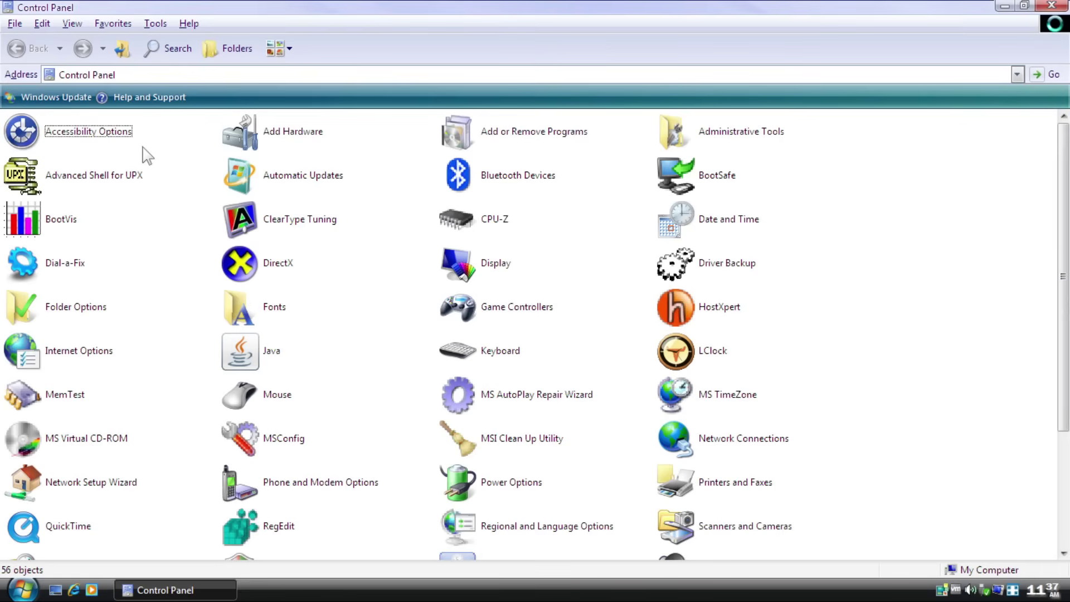
click(97, 177)
double_click(97, 177)
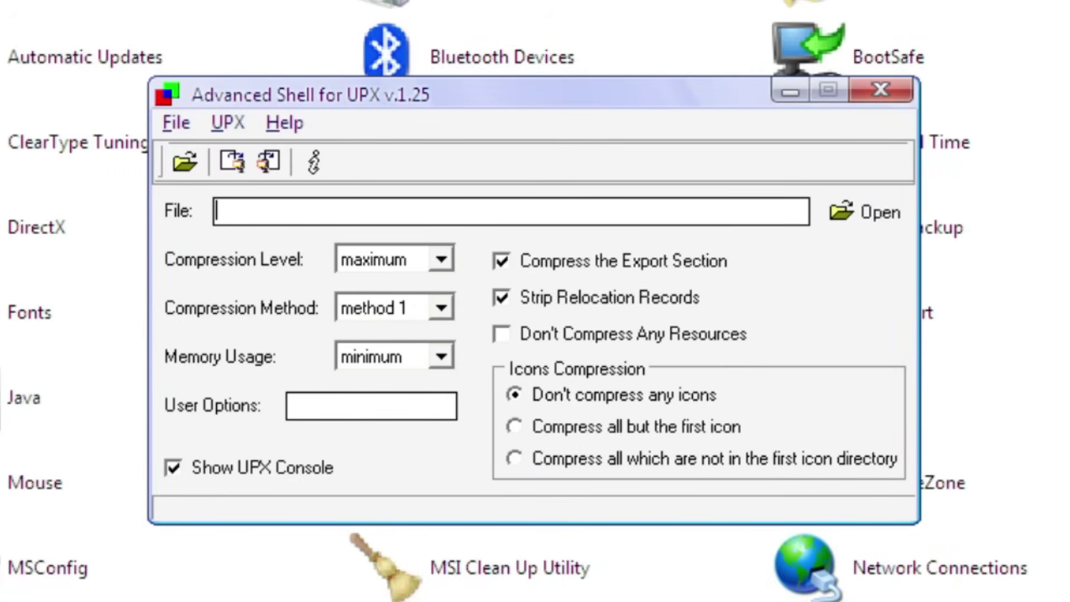
click(174, 127)
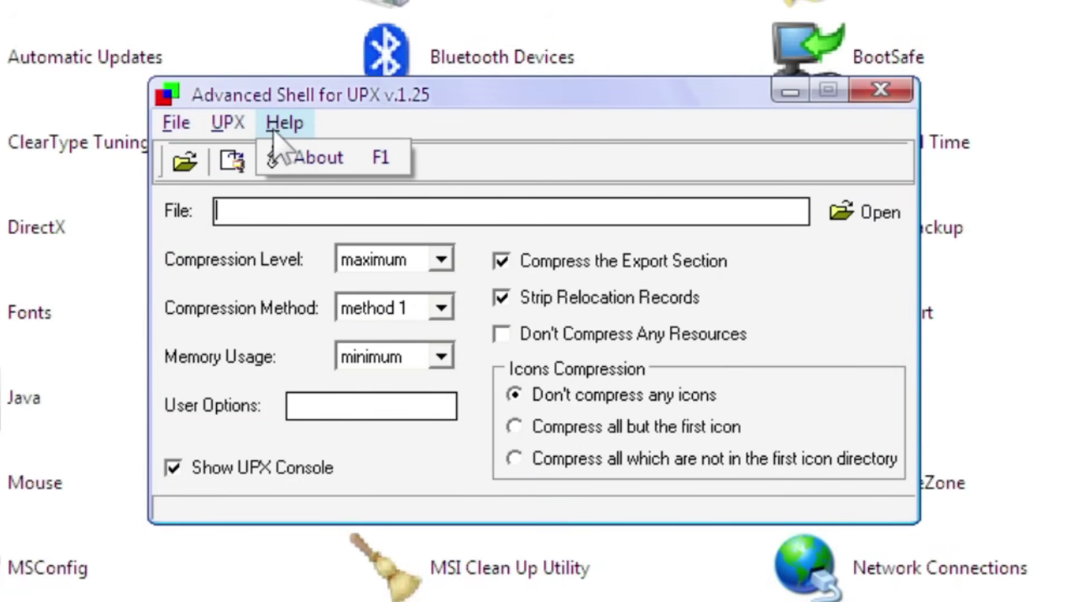
click(601, 139)
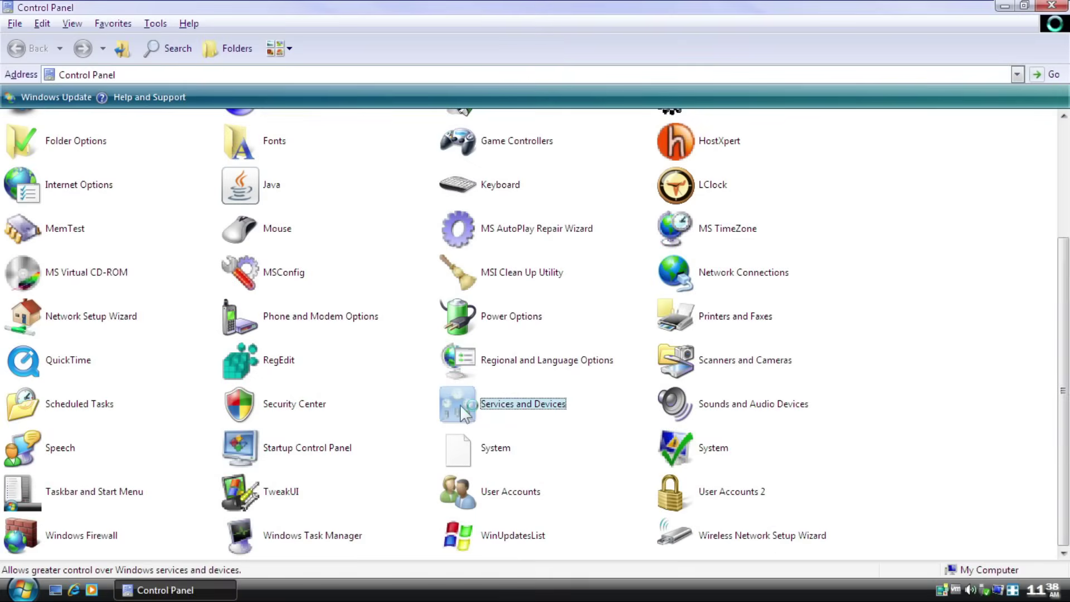
Open the pserv services manager, then bring up the basic System information page
double_click(460, 404)
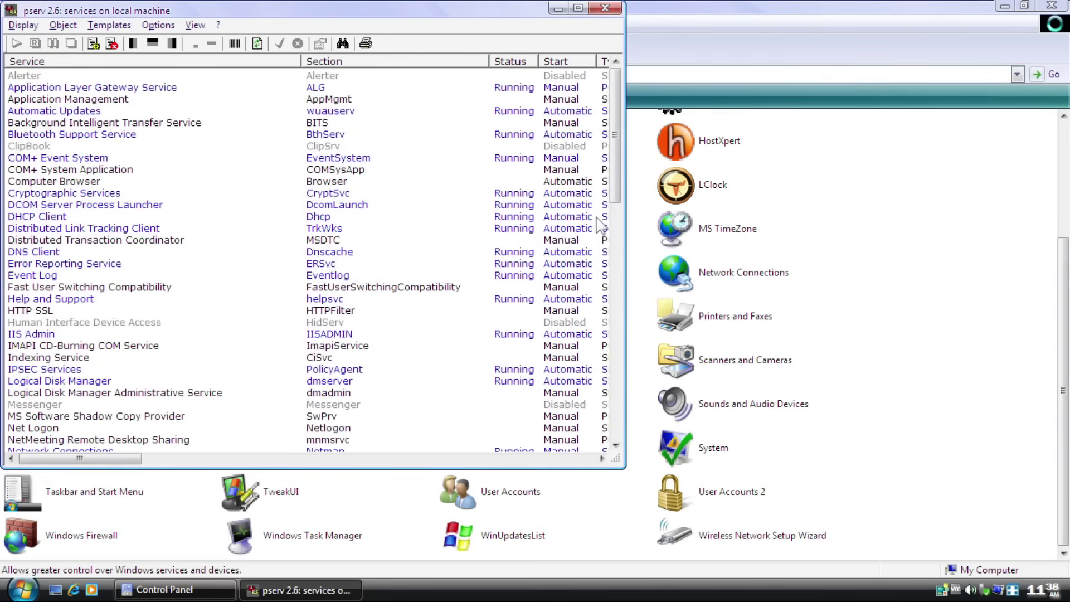
drag(616, 142, 616, 145)
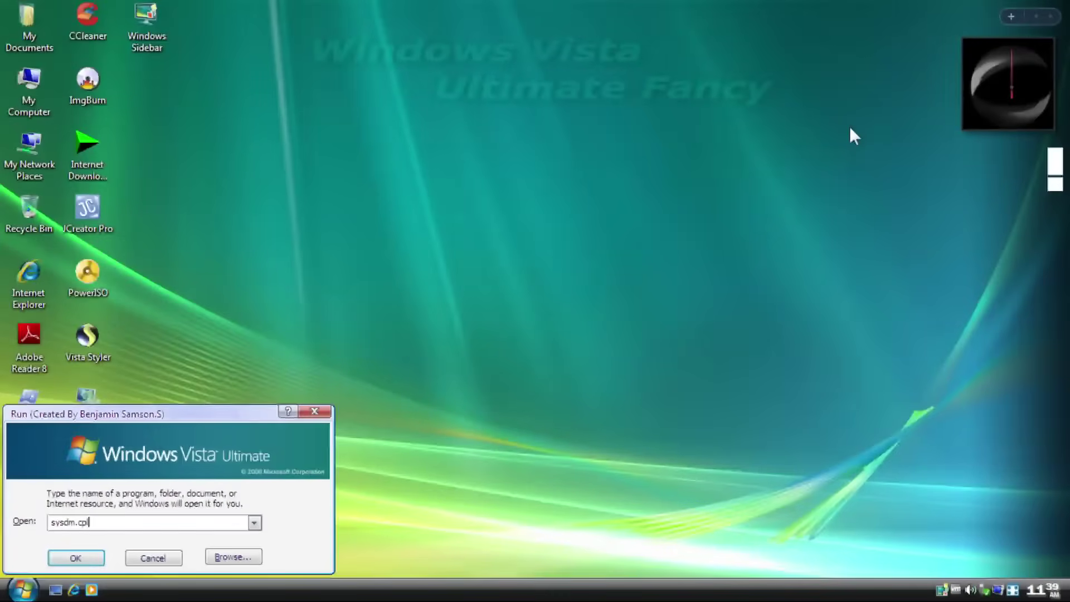
key(Return)
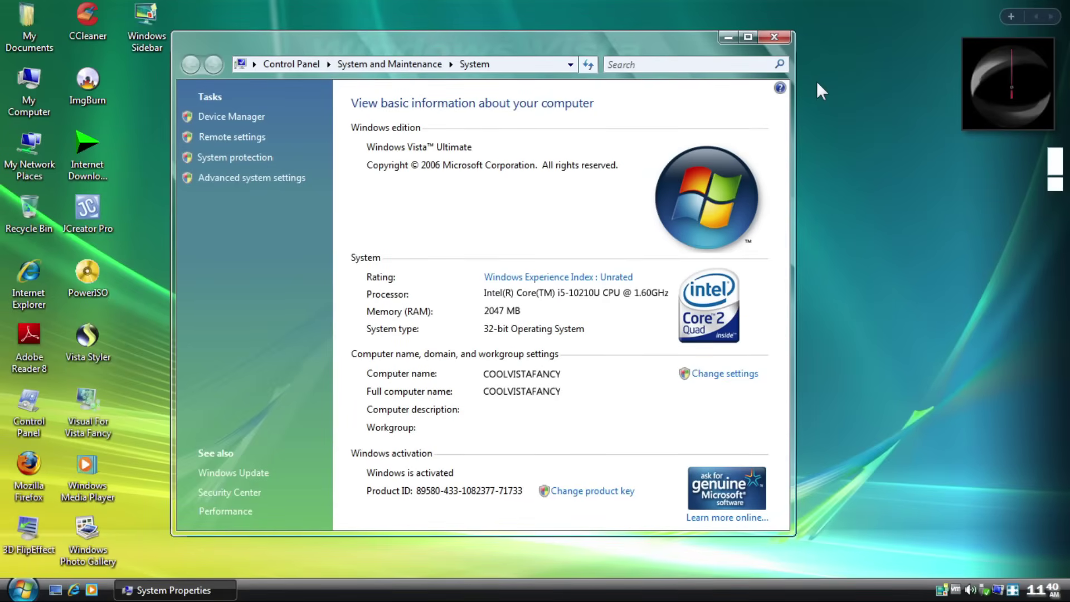
Close System, run sysdm.cpl to view System Properties, and show the desktop Power Tweaks menu
click(774, 35)
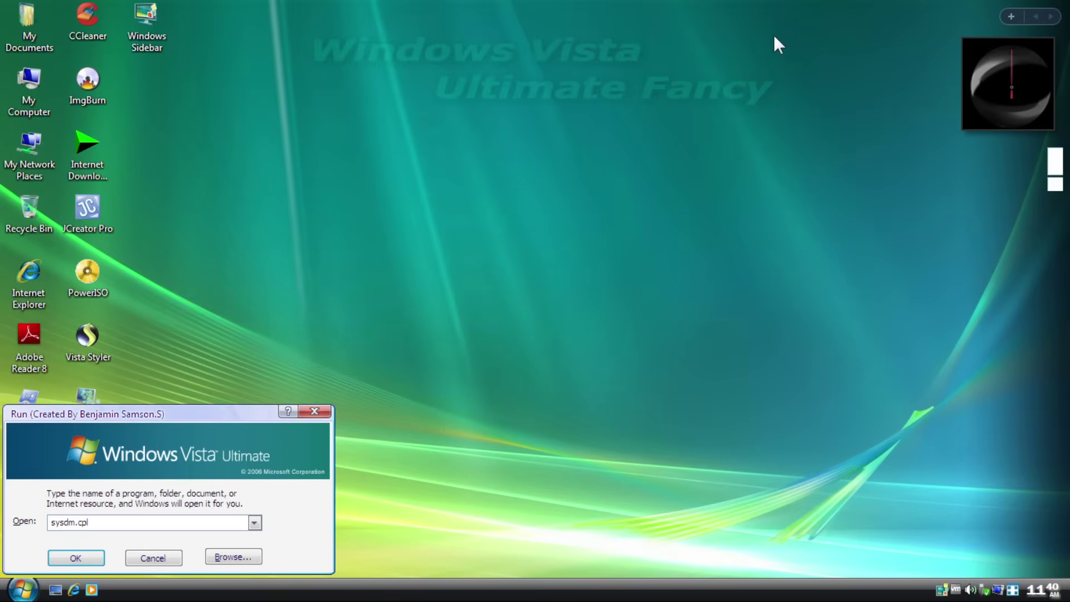
text(2)
key(Return)
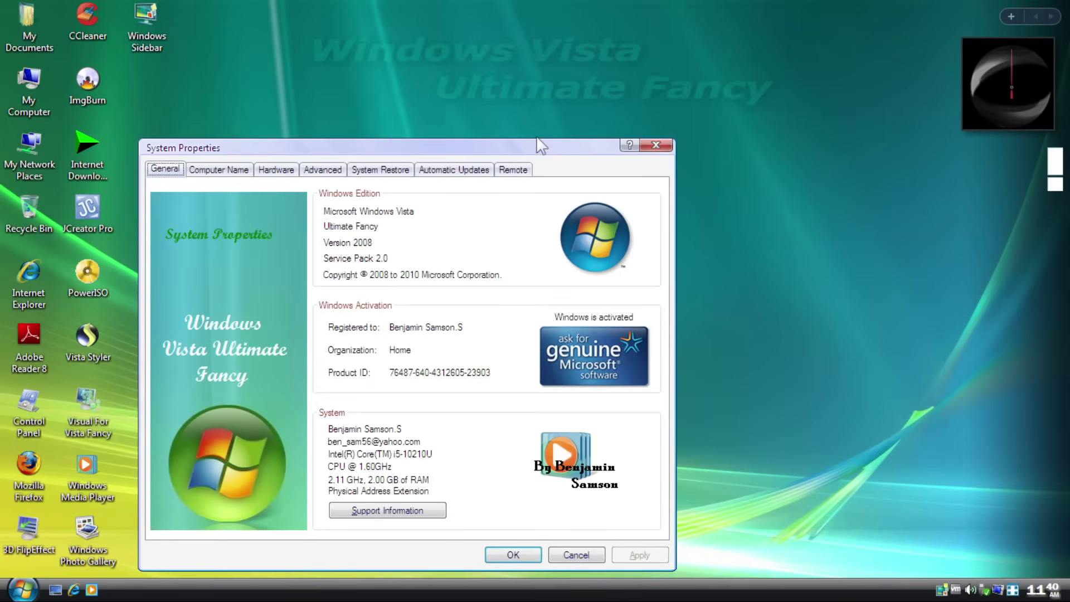
drag(536, 147, 553, 103)
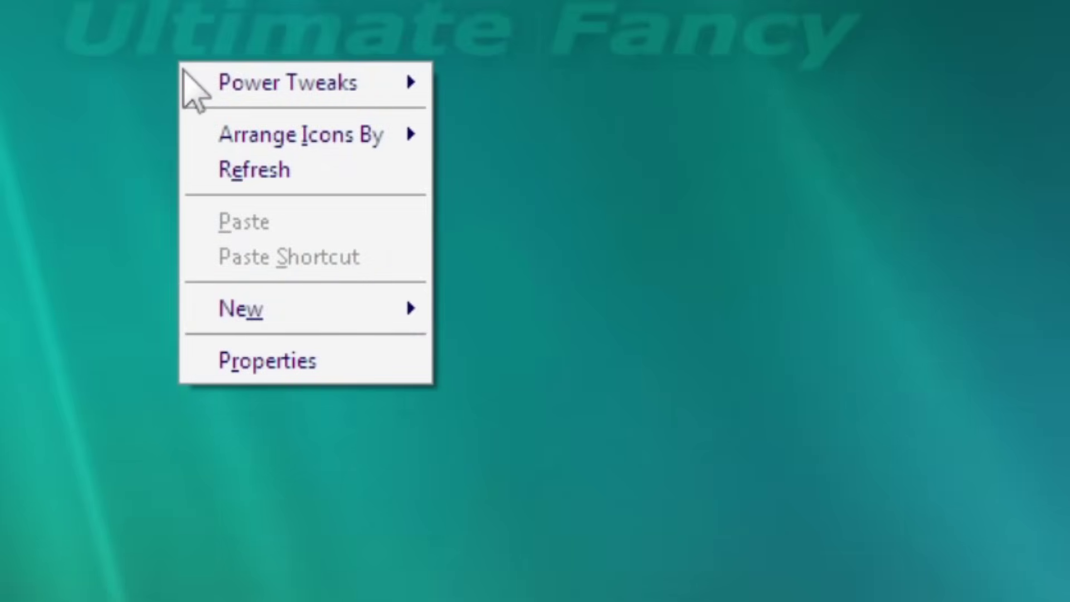
mouse_move(192, 78)
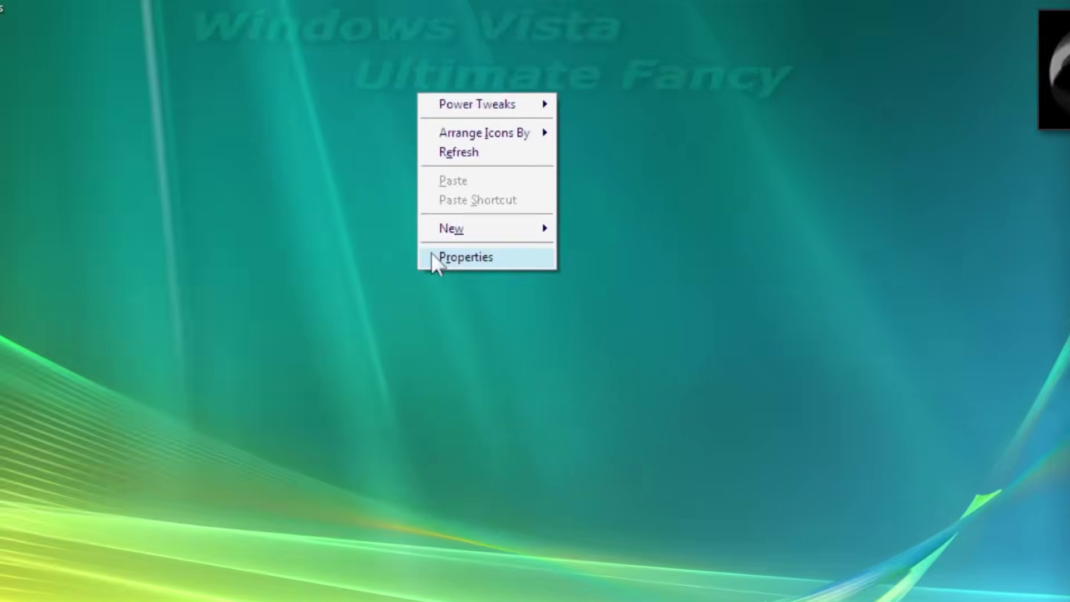
click(262, 361)
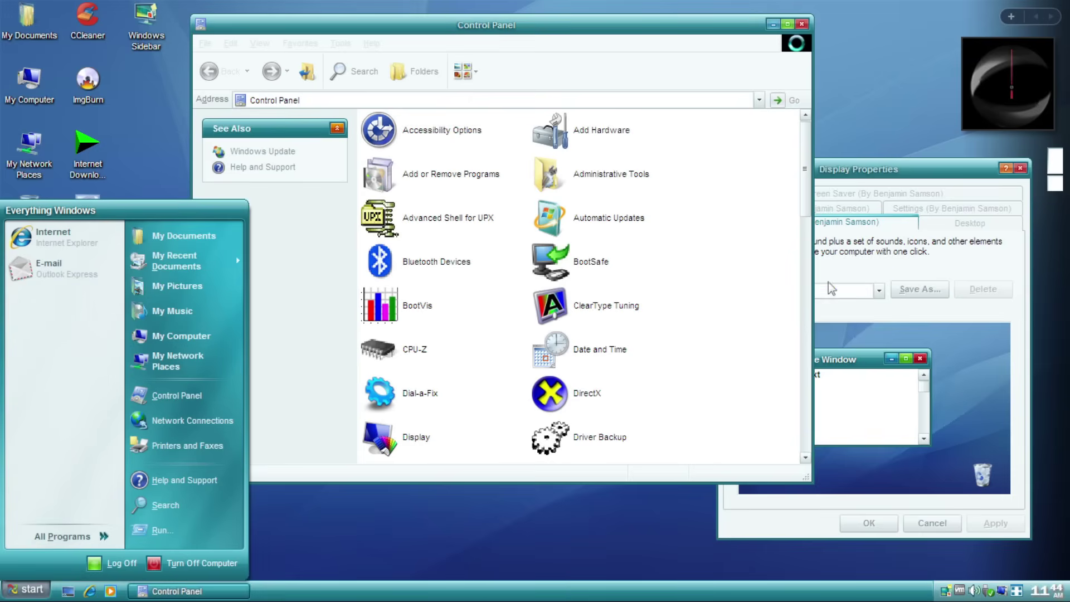
Apply the Crystal XP visual theme
click(830, 287)
click(752, 325)
click(985, 523)
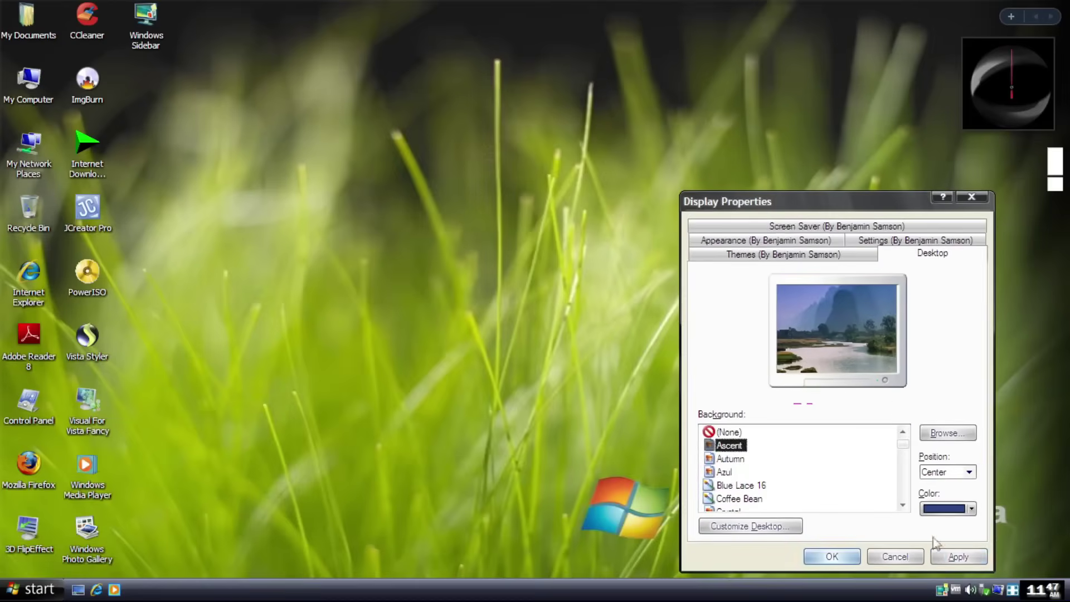
Step through and apply several desktop wallpapers, including Blue Lace 16, FeatherTexture and Gone Fishing
click(948, 556)
key(Down)
click(947, 556)
key(Down)
key(Down)
click(952, 557)
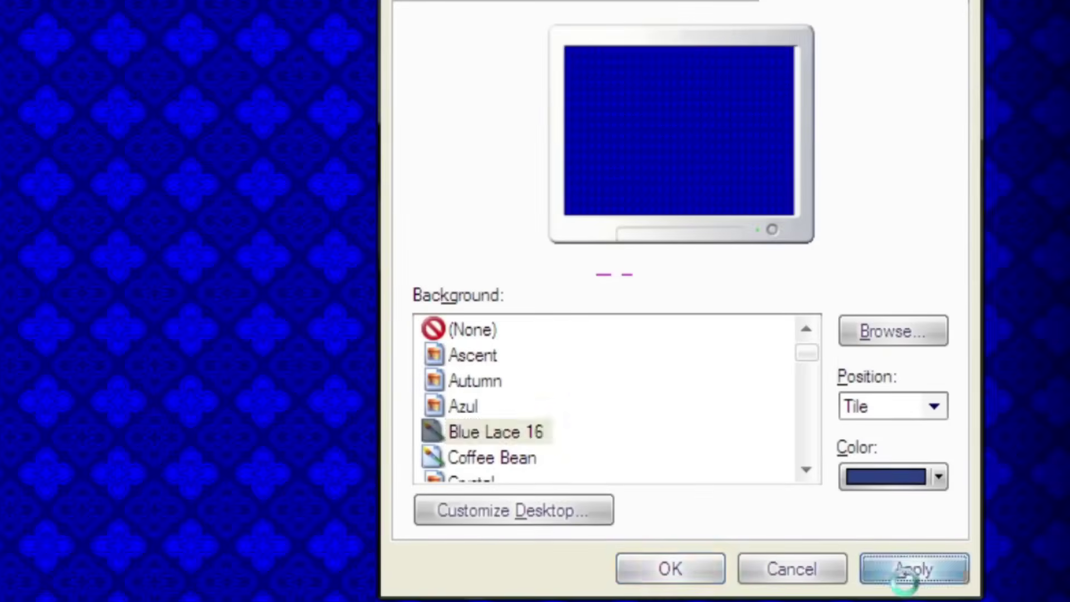
key(Down)
click(915, 573)
key(Down)
key(alt+a)
click(530, 439)
key(alt+a)
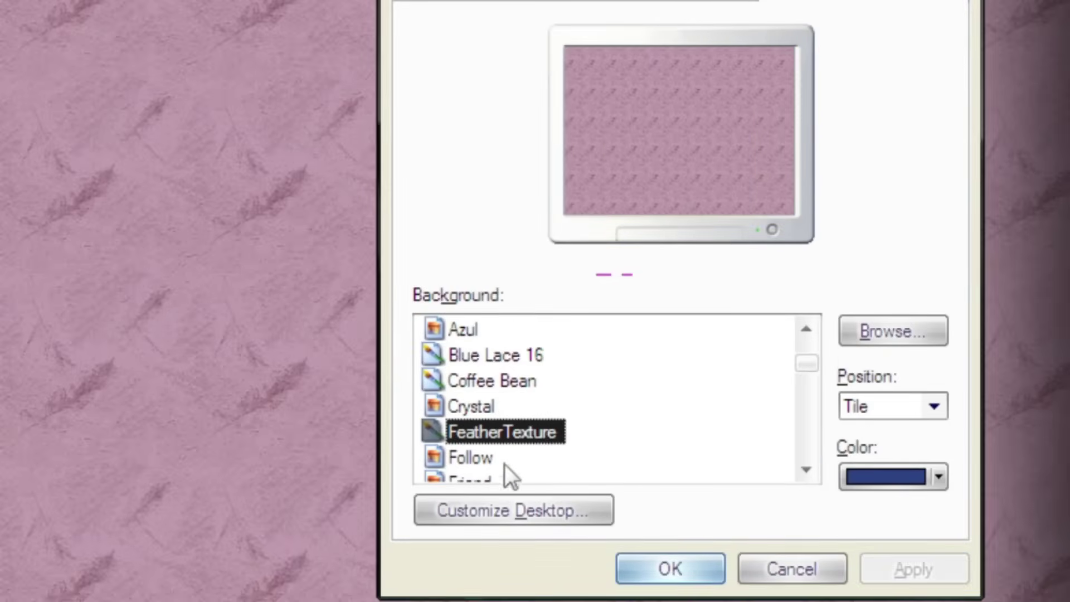
click(505, 462)
key(alt+a)
key(Down)
key(alt+a)
click(526, 410)
key(alt+a)
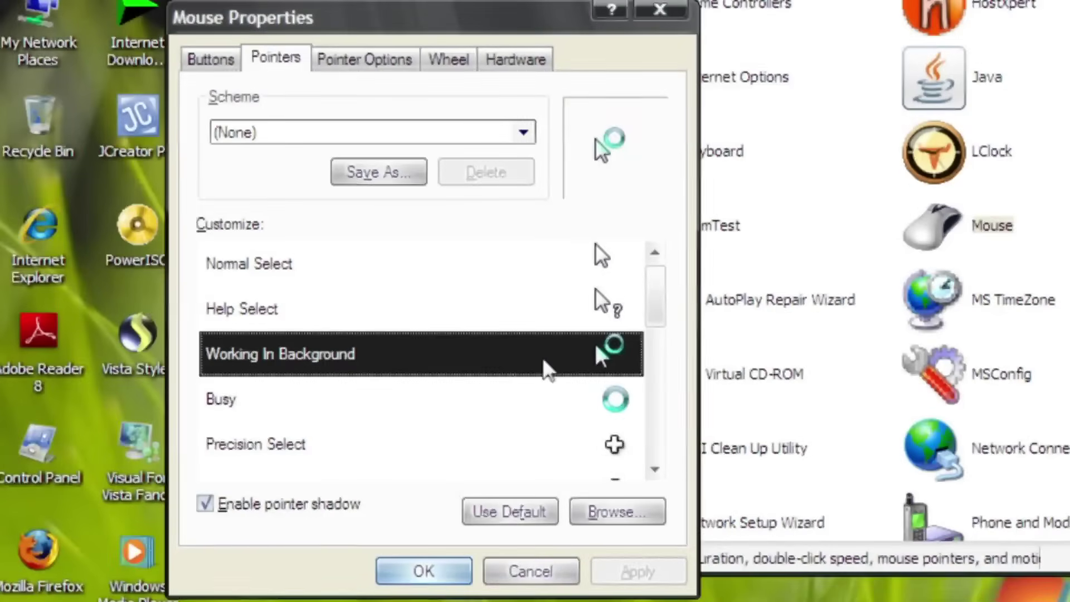
Select the Busy pointer, view the pointer schemes, and move the clock gadget onto the desktop
click(544, 403)
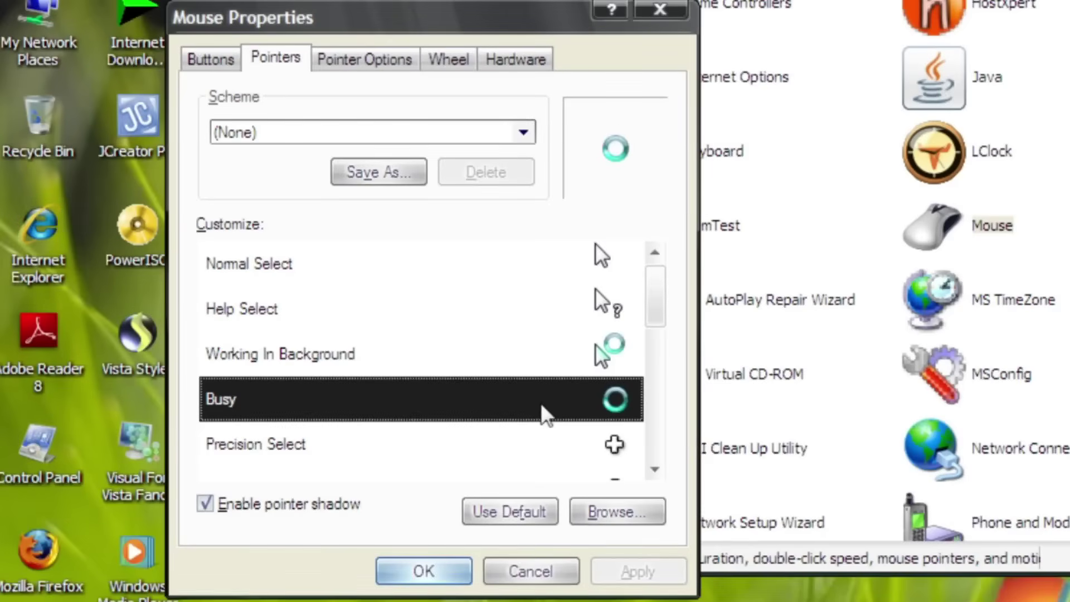
click(524, 137)
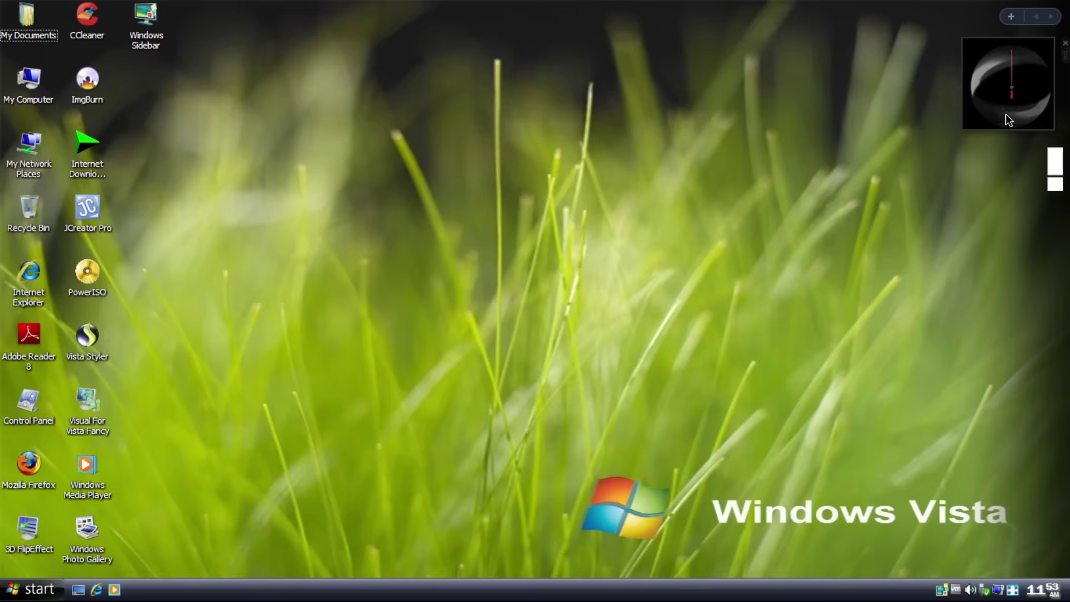
drag(1008, 119, 497, 144)
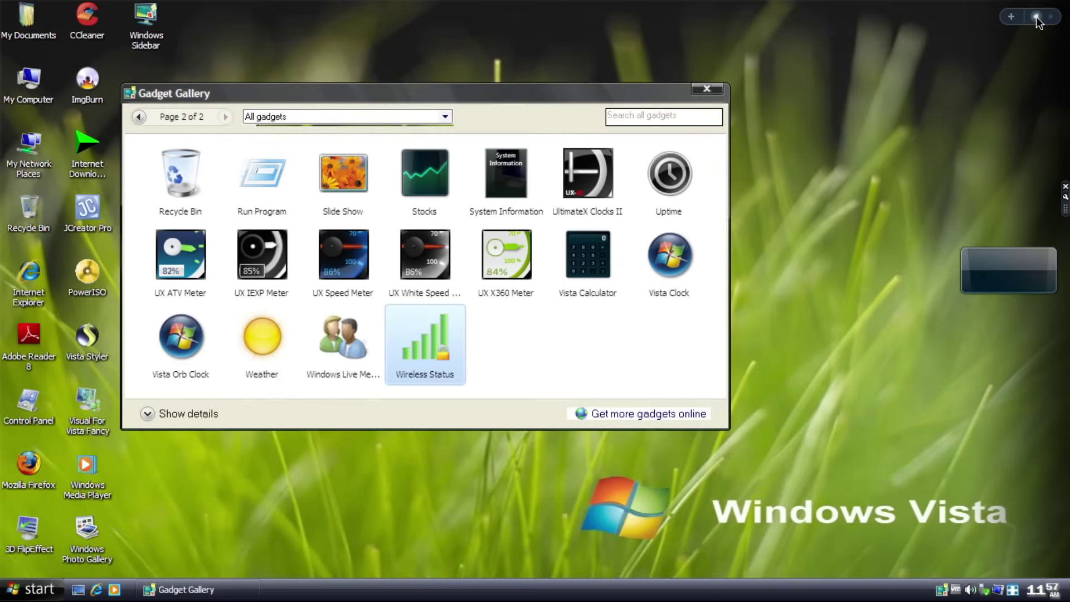
Page back through the sidebar gadgets to the calendar page
click(1036, 17)
click(1035, 17)
click(1035, 17)
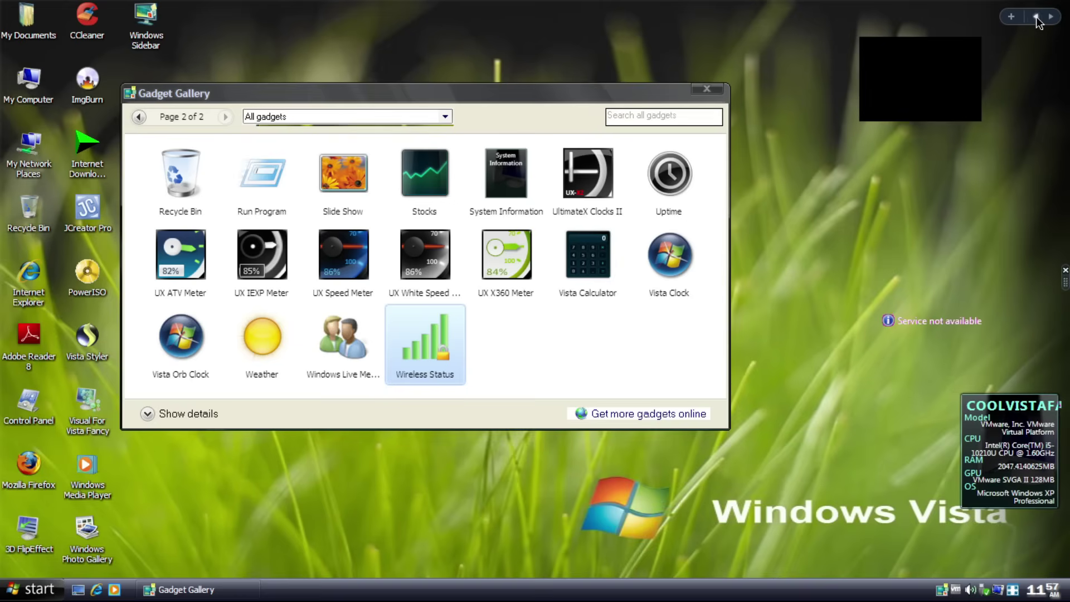
click(1035, 17)
click(1035, 17)
click(1035, 17)
click(1035, 17)
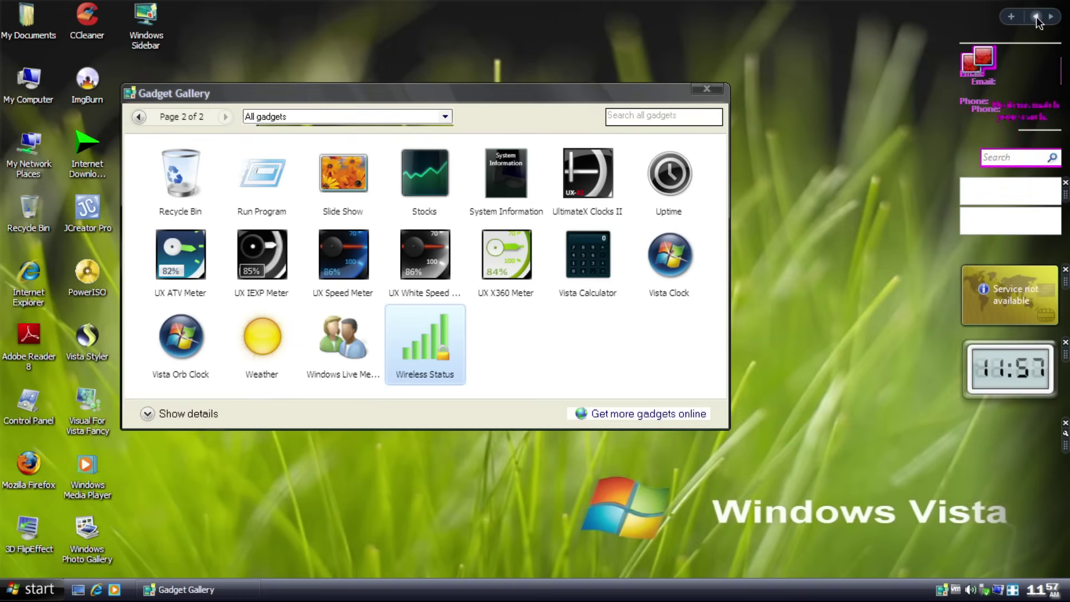
click(1035, 17)
click(1035, 17)
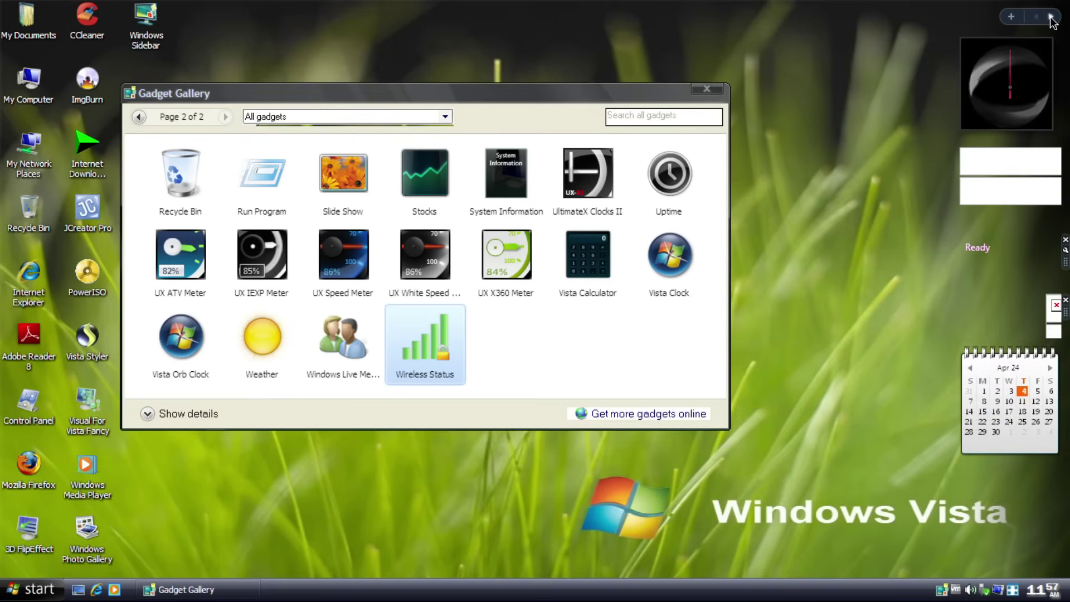
Page forward to the Uptime and clock gadgets, then close the Gadget Gallery
click(1051, 16)
click(1051, 17)
click(1051, 17)
click(1050, 17)
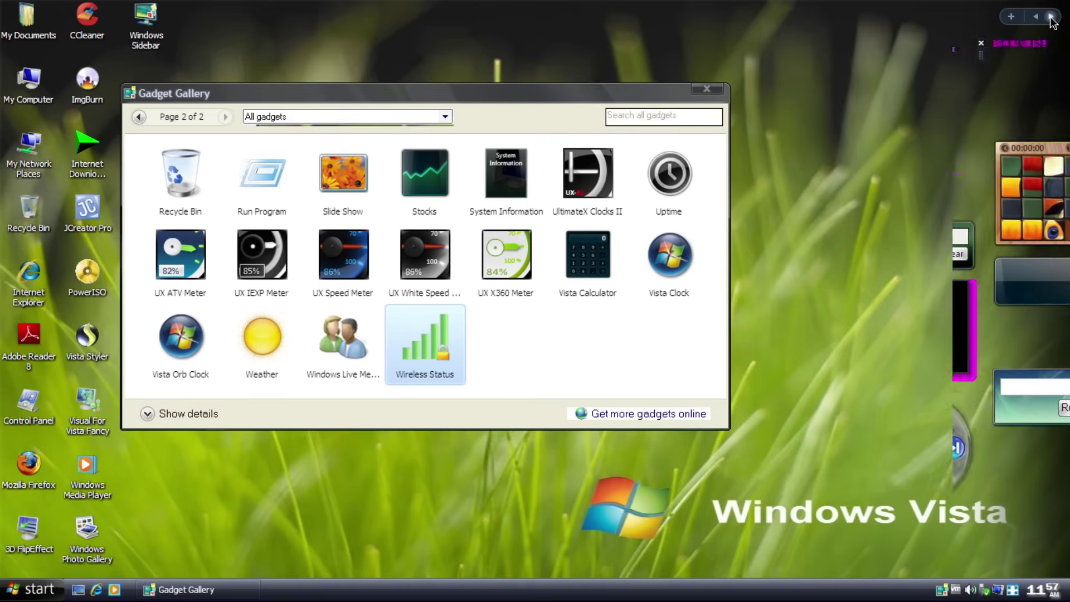
click(1050, 16)
click(1050, 16)
click(1051, 17)
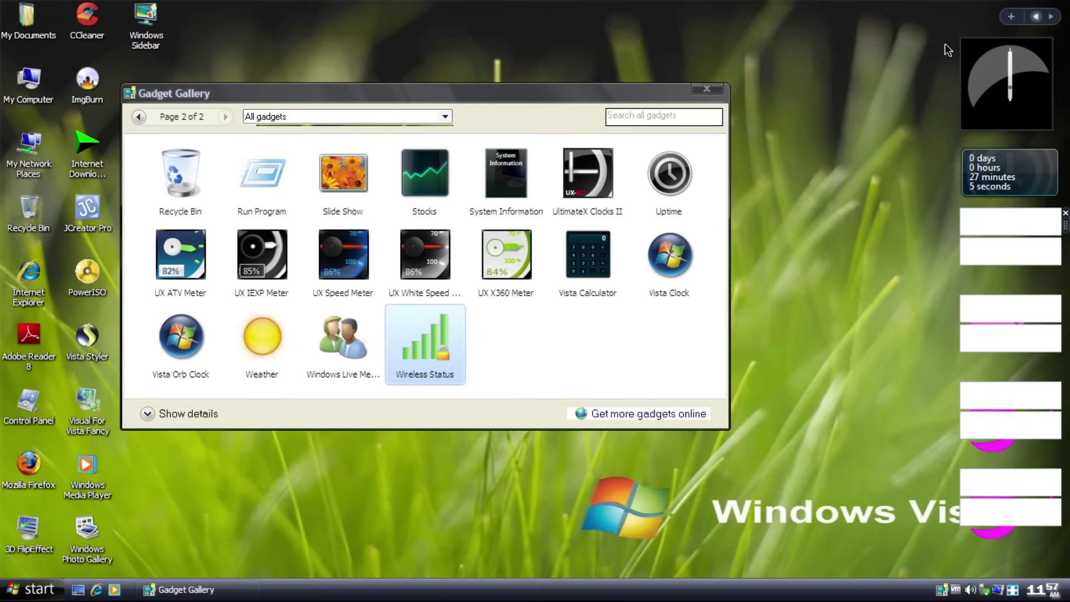
click(717, 89)
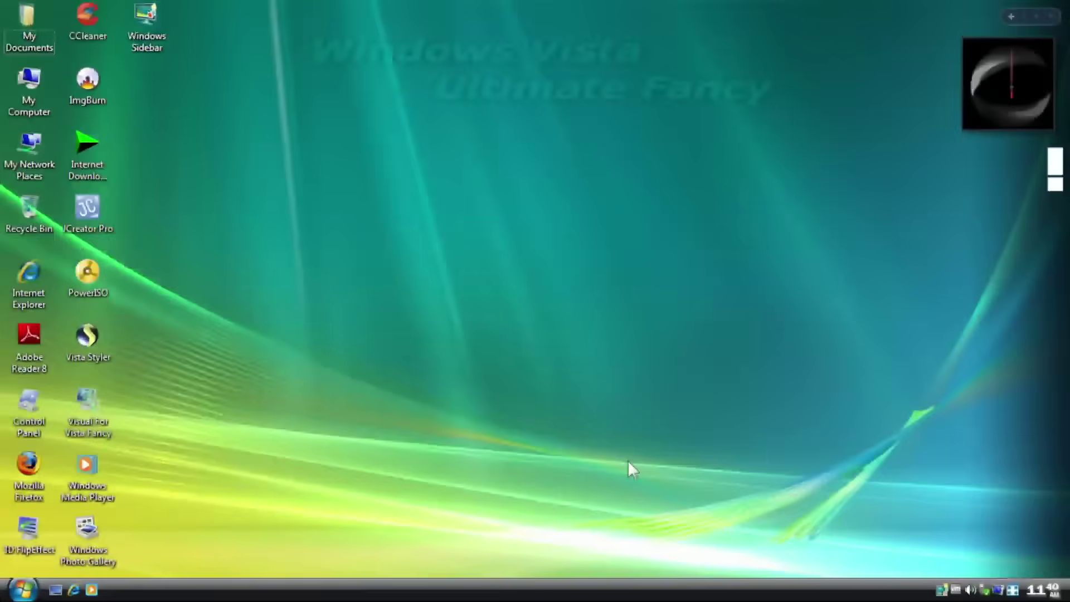
Launch Calculator from All Programs > Accessories
key(super)
click(110, 534)
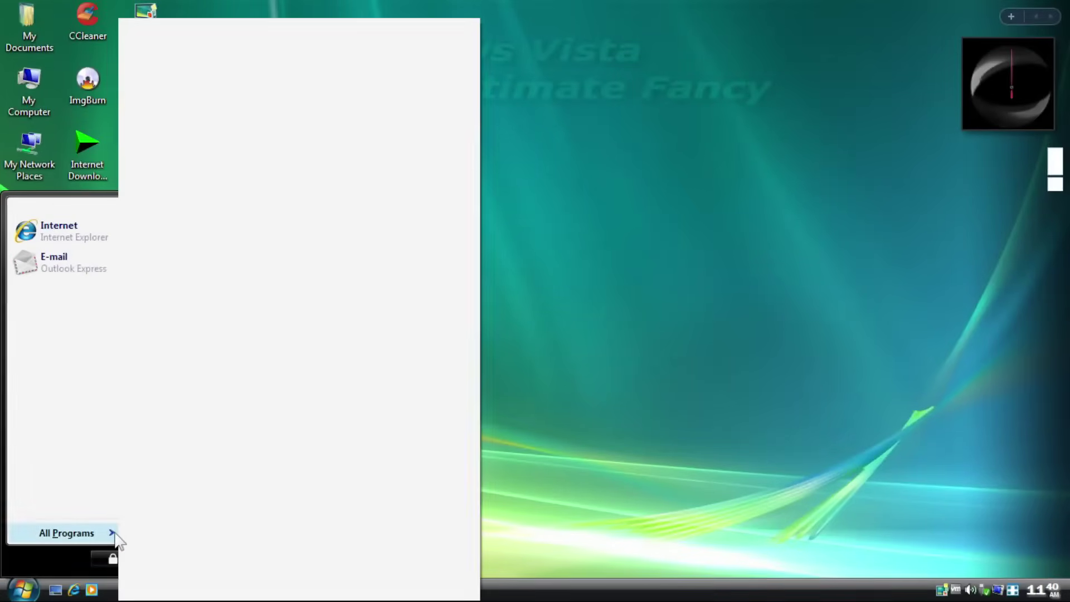
mouse_move(217, 130)
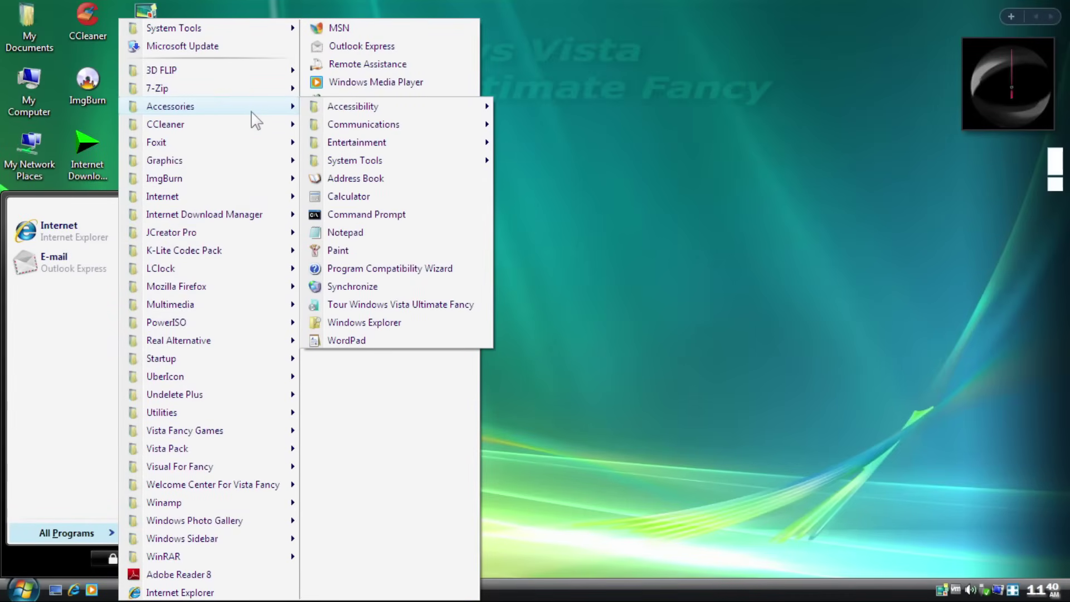
click(349, 197)
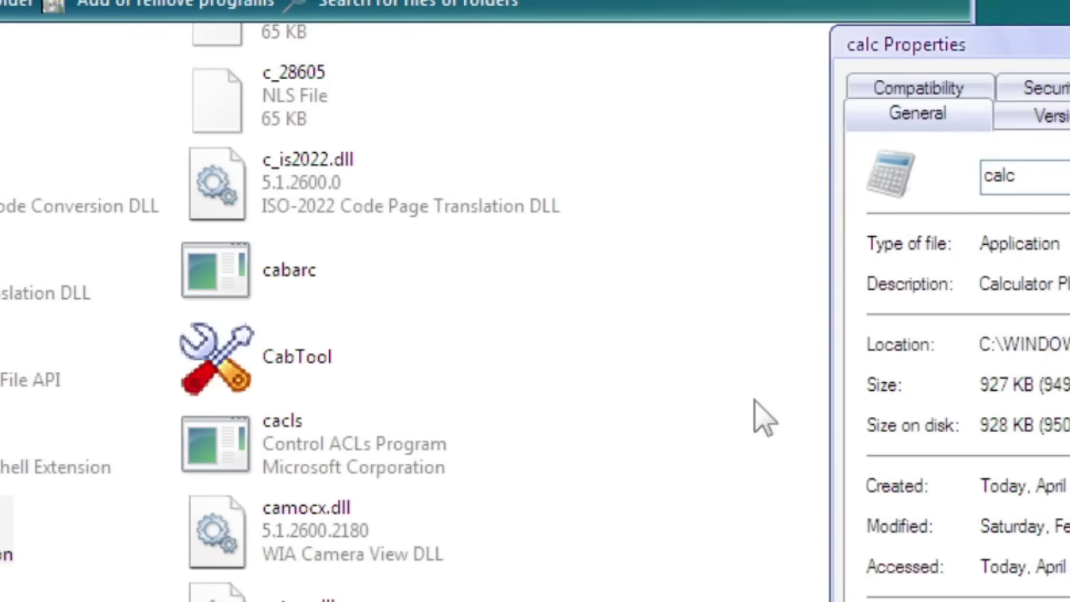
Center the calc Properties dialog and compare its Version and General tabs, showing version 1.0.0.908
drag(979, 67, 406, 39)
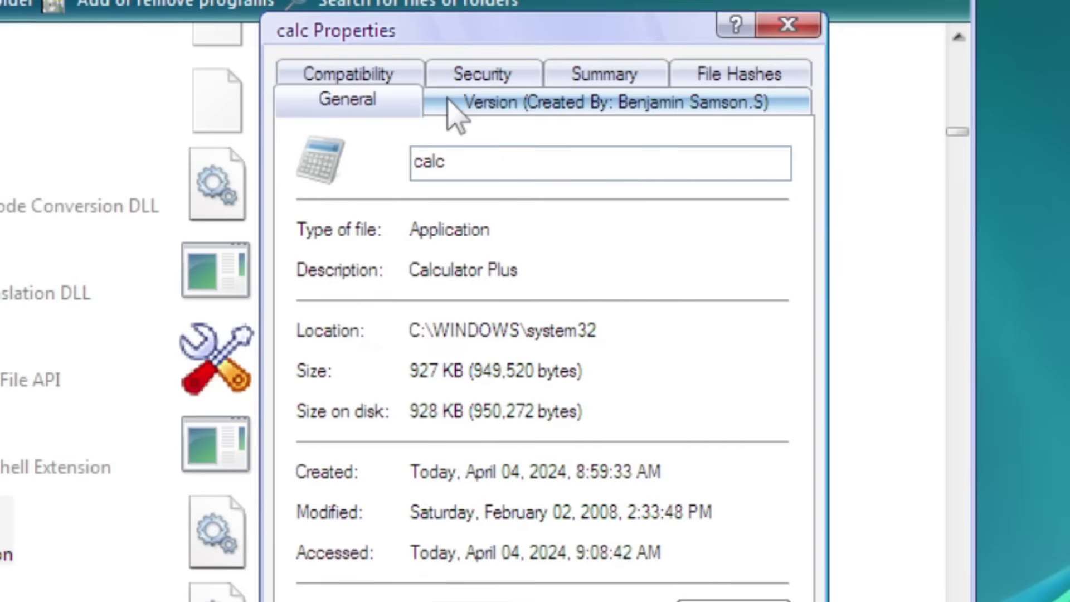
click(449, 100)
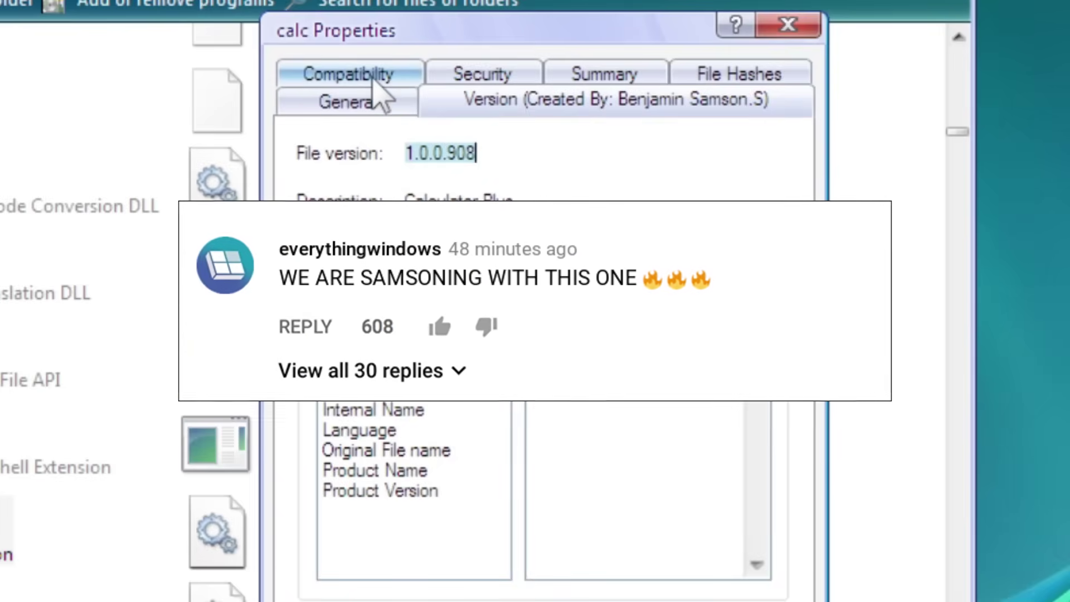
click(396, 96)
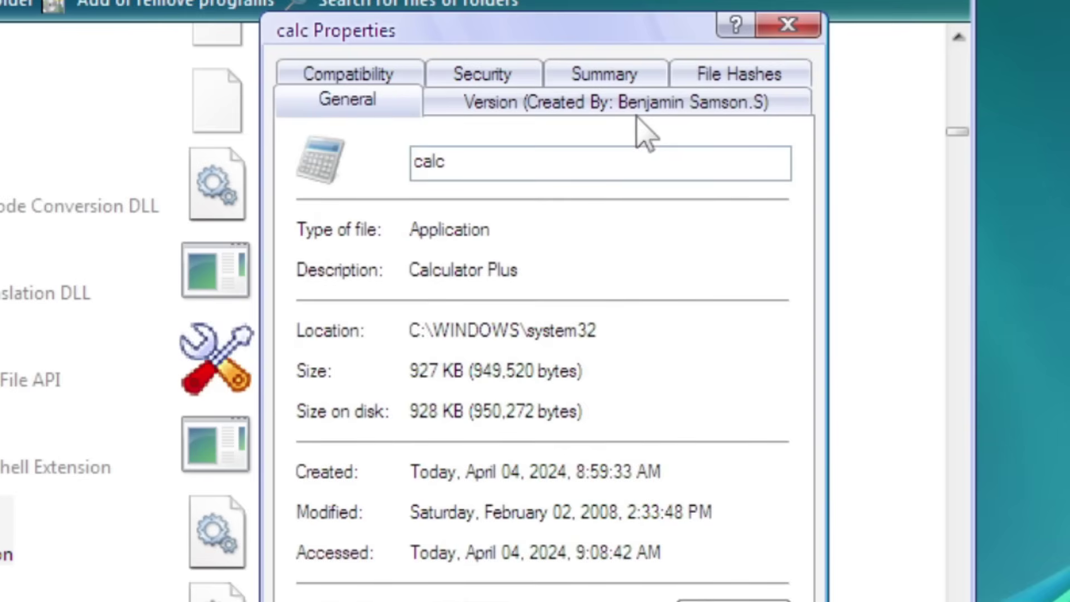
click(660, 109)
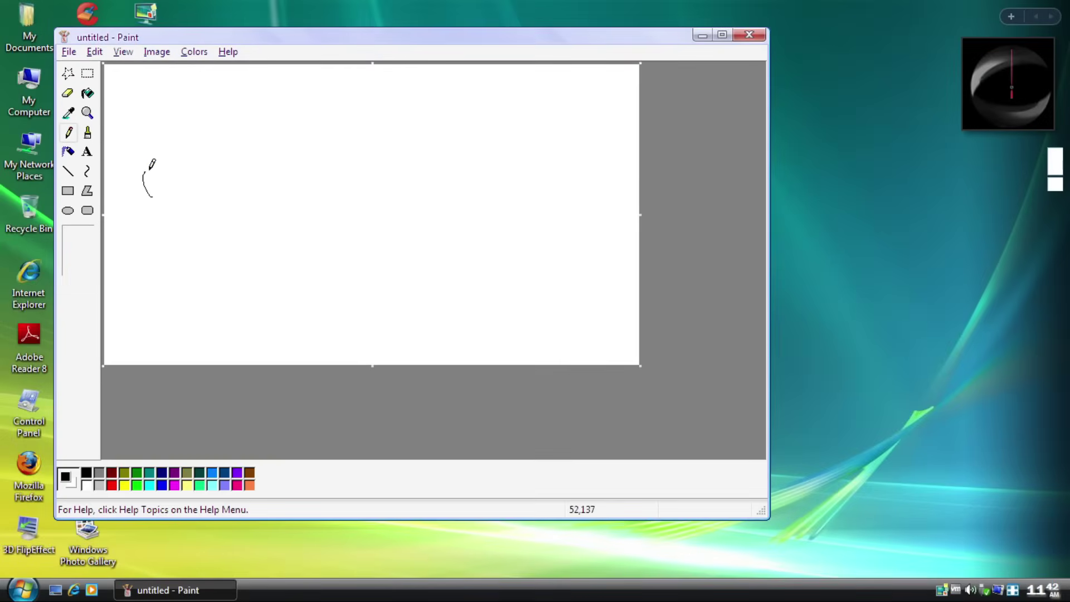
Scribble in Paint, set Notepad's text to Segoe UI size 14, and open Sample Music
mouse_move(150, 168)
mouse_down()
mouse_move(227, 229)
mouse_move(357, 240)
mouse_up()
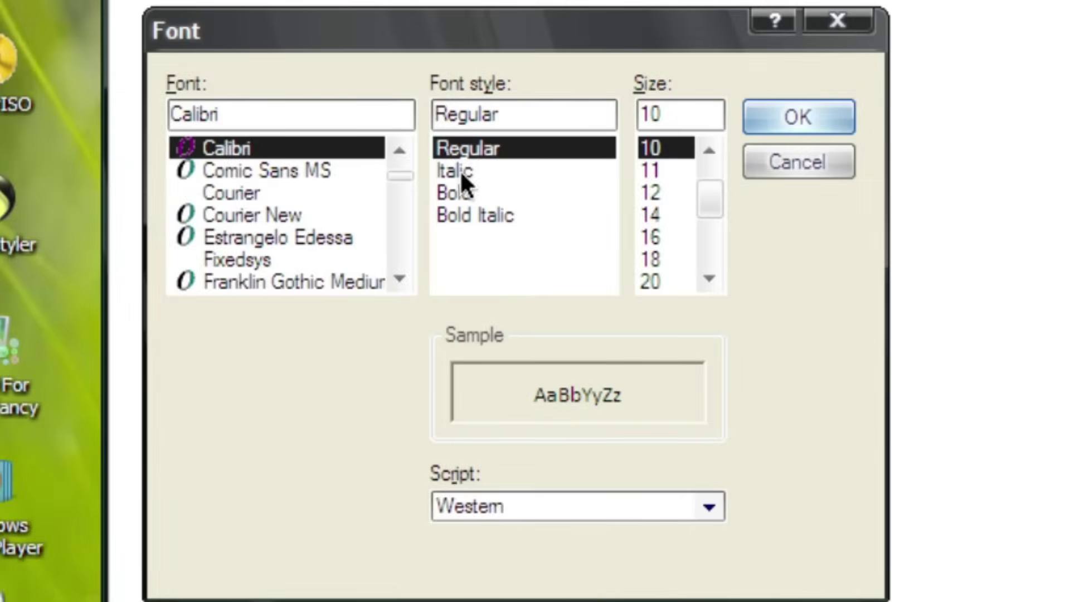
click(707, 211)
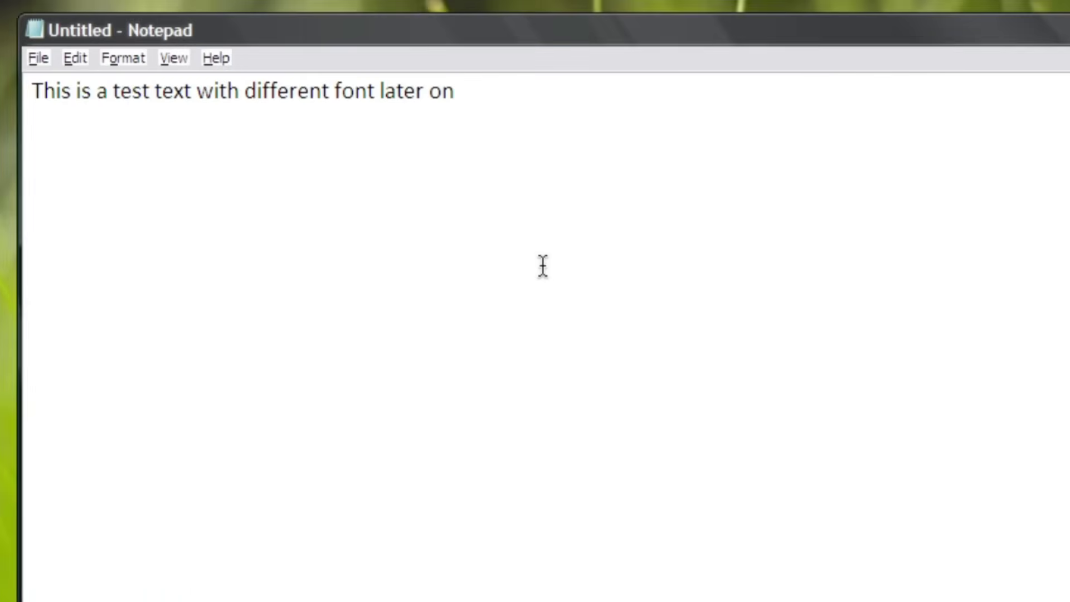
click(123, 58)
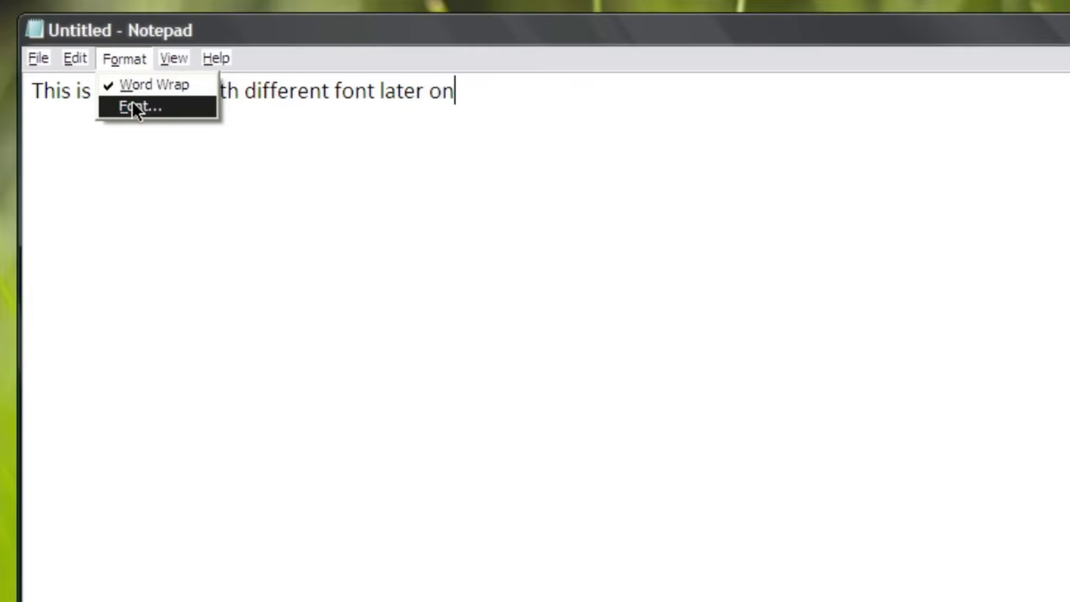
click(132, 101)
text(Segoe UI)
click(532, 267)
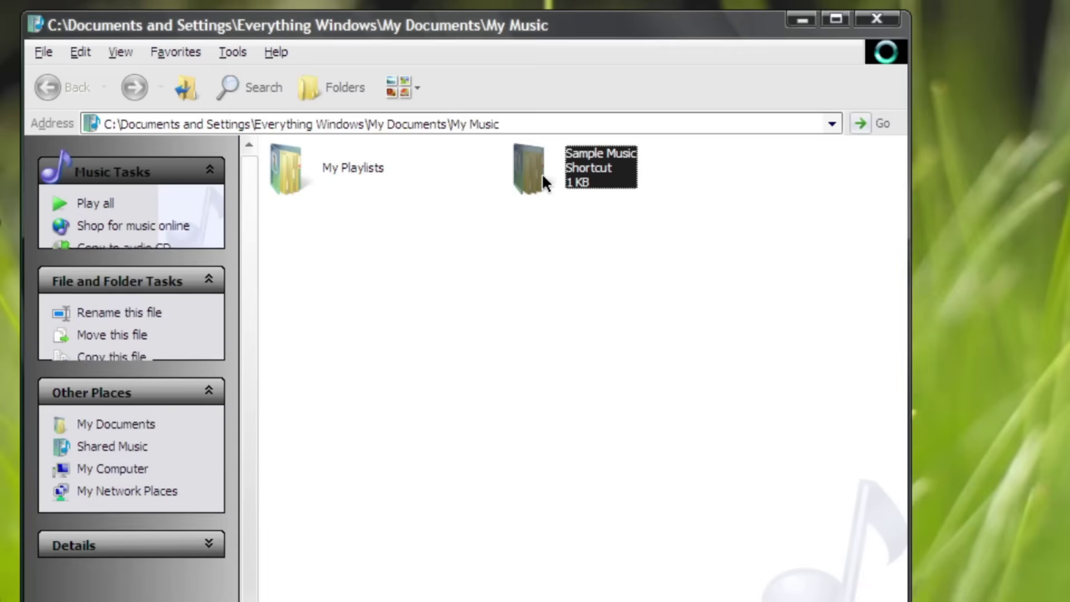
double_click(543, 179)
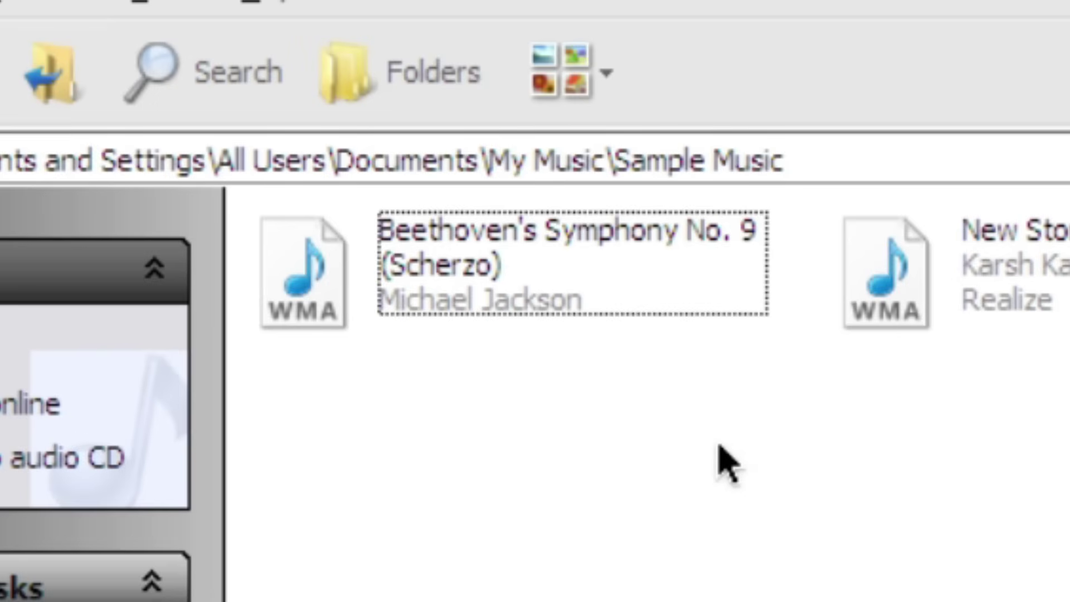
Play the Beethoven's Symphony No. 9 track in Media Player, then close the player
click(492, 271)
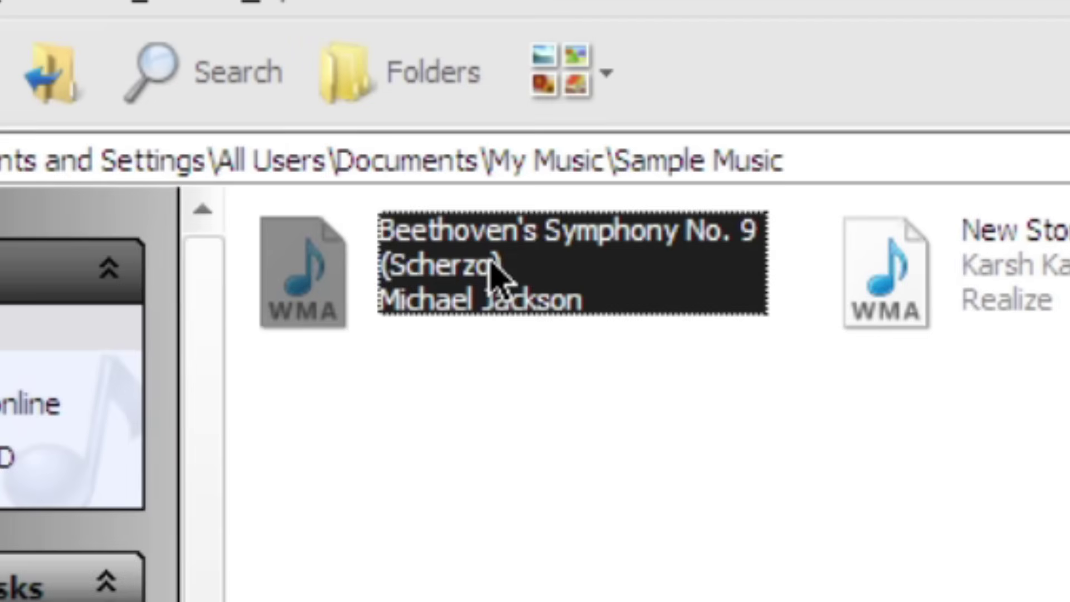
double_click(499, 274)
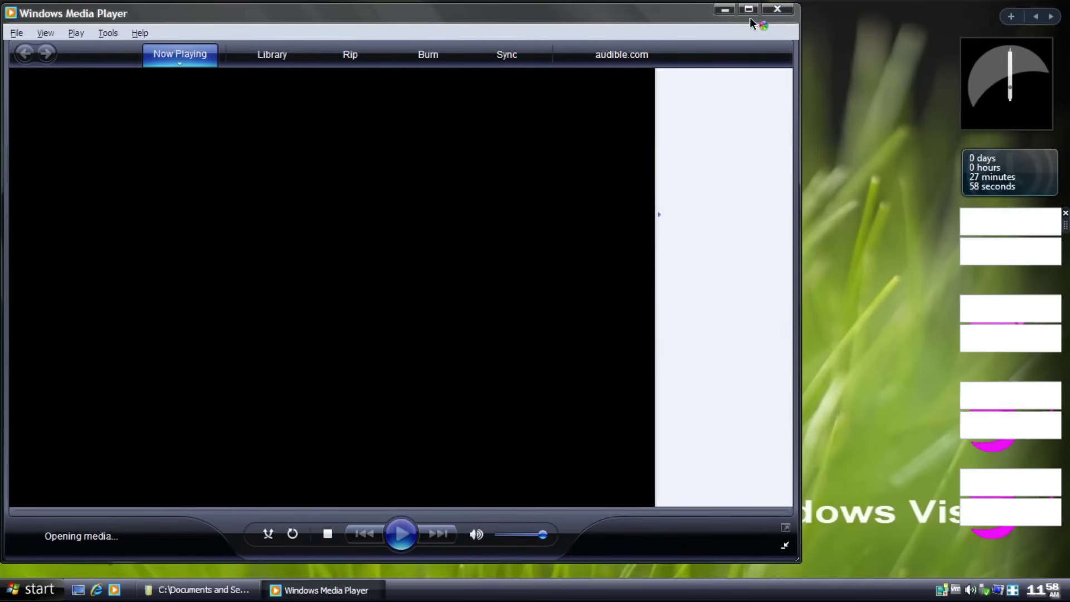
click(777, 9)
Review the song's Properties Summary (Title 'Black or White') and File Hashes tabs, then close it
right_click(380, 198)
click(385, 468)
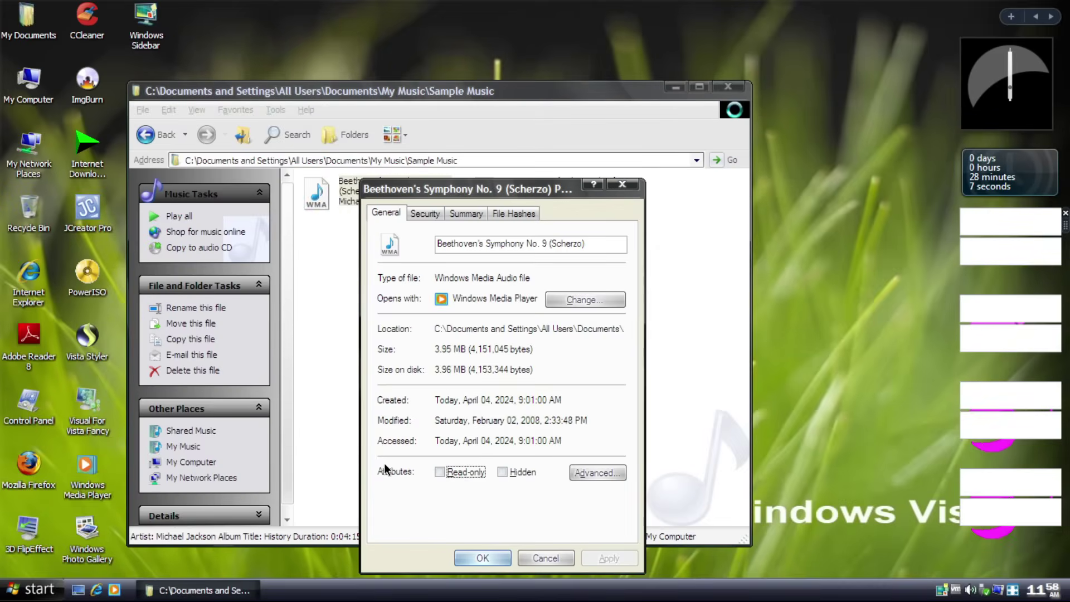
click(465, 213)
click(496, 238)
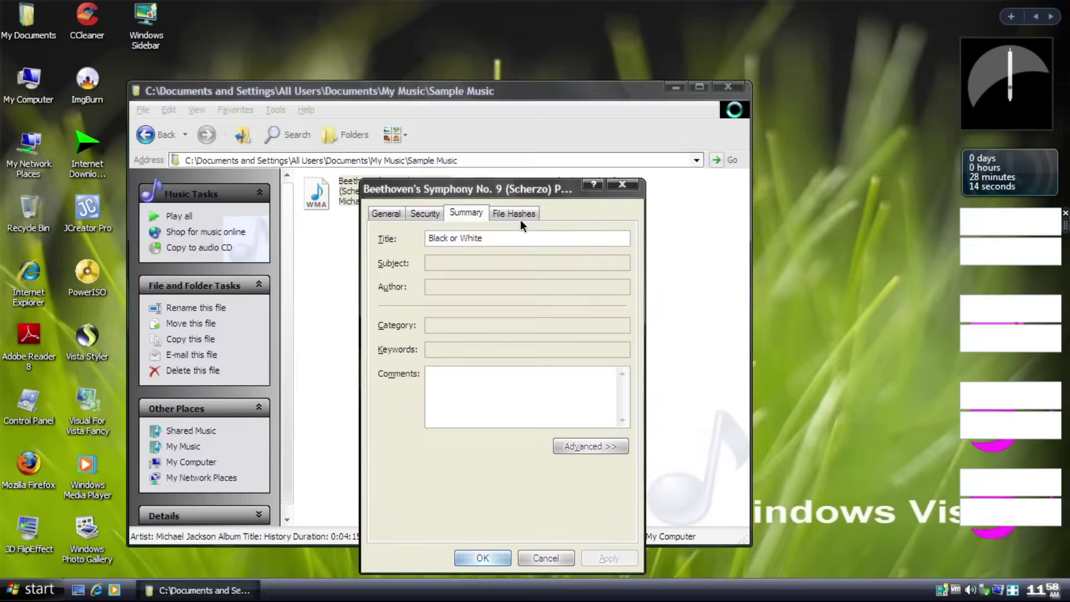
click(596, 174)
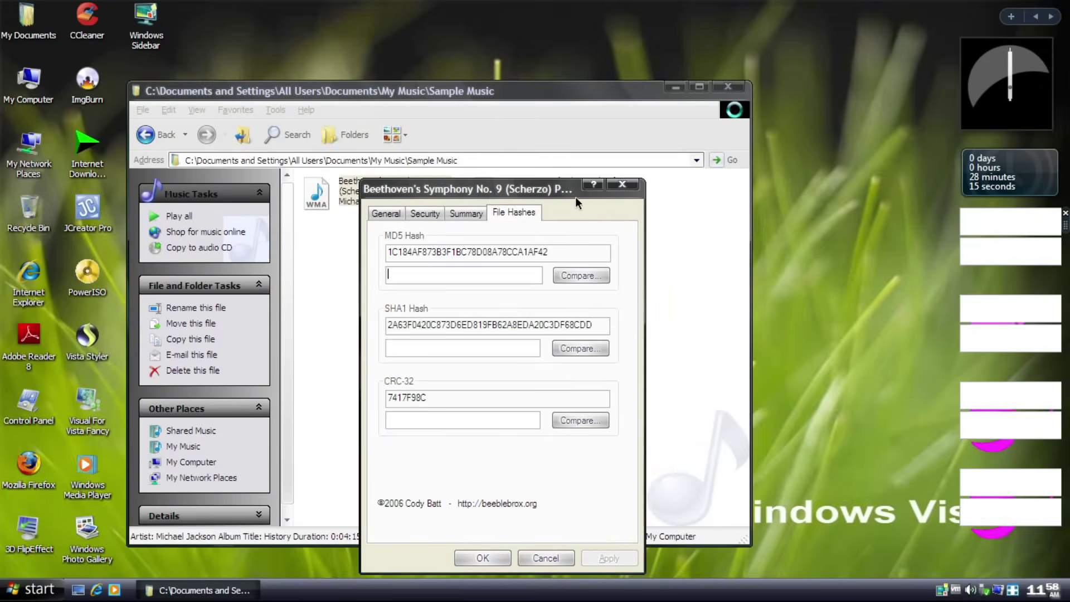
click(622, 184)
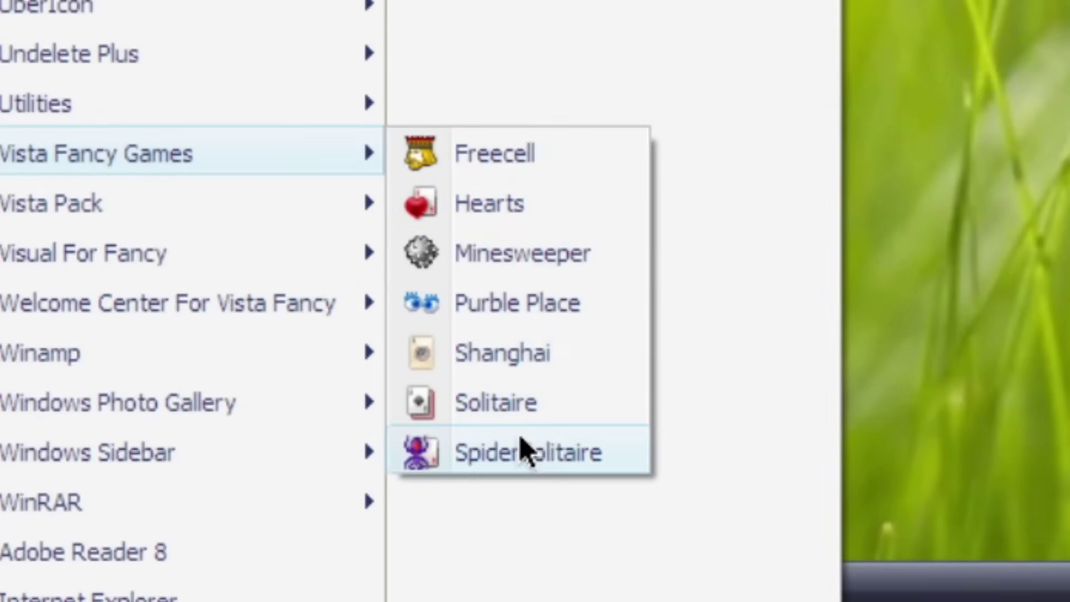
Start a Beginner one-suit Spider Solitaire game and stack cards onto higher cards
click(521, 449)
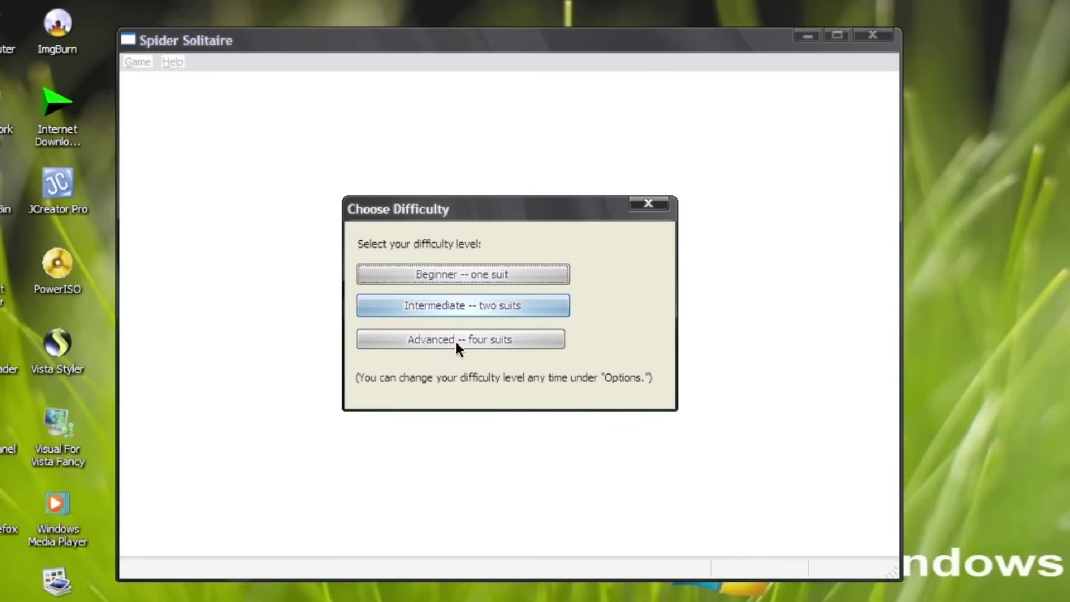
click(455, 277)
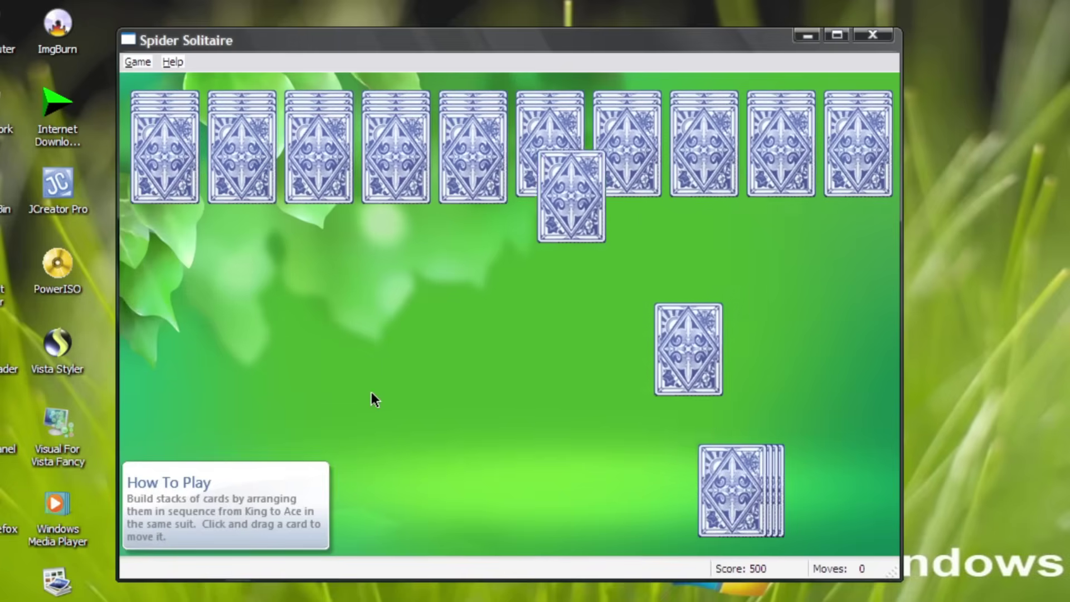
click(703, 167)
click(627, 156)
click(242, 167)
click(319, 168)
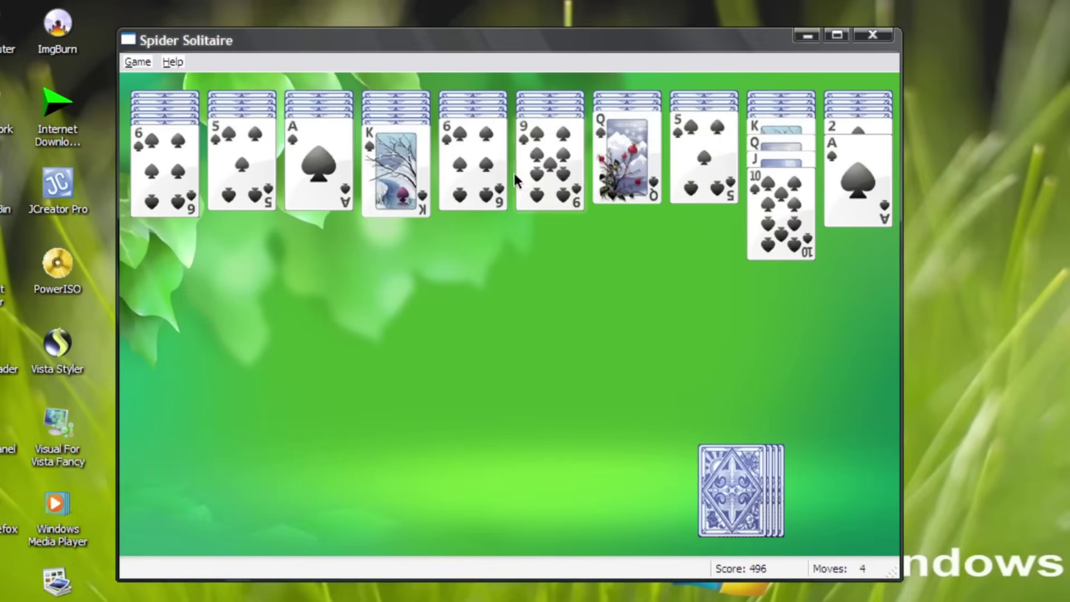
click(514, 172)
click(546, 173)
click(704, 167)
click(827, 140)
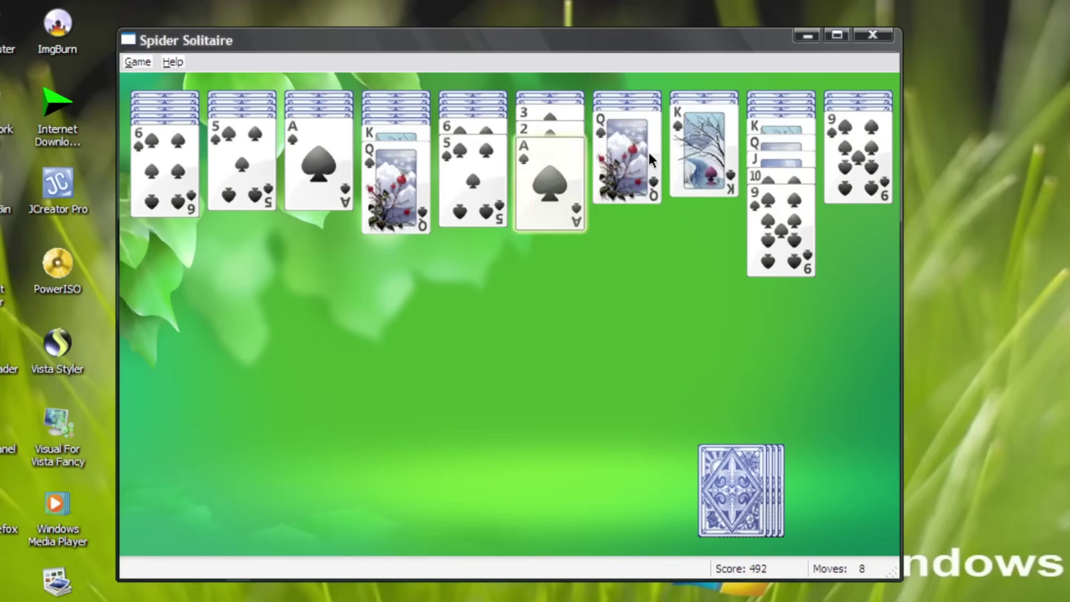
click(648, 156)
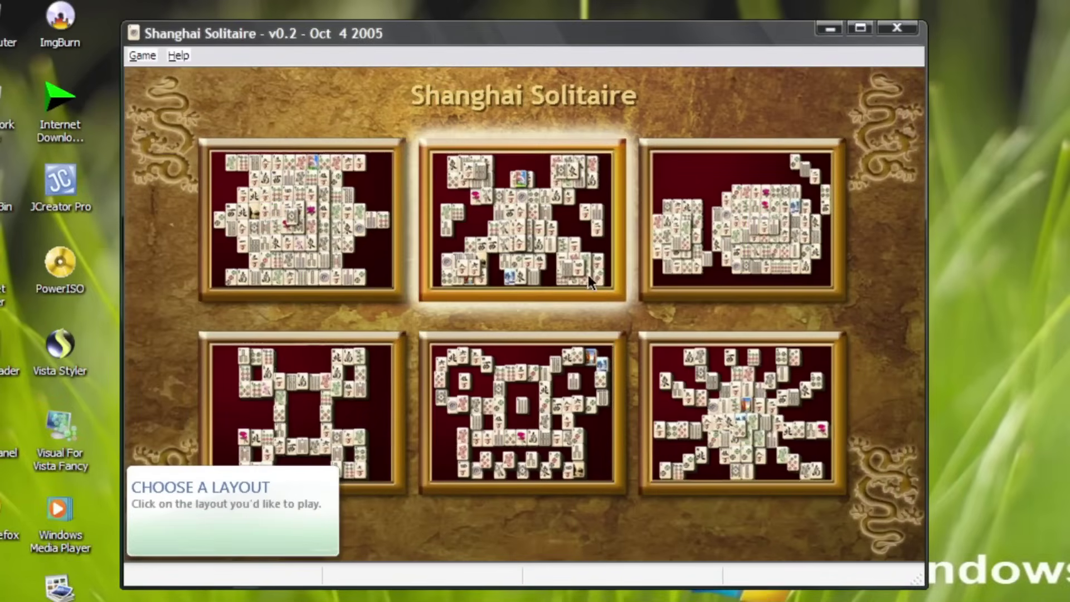
Start Shanghai on the turtle layout and remove one matching tile pair
click(332, 253)
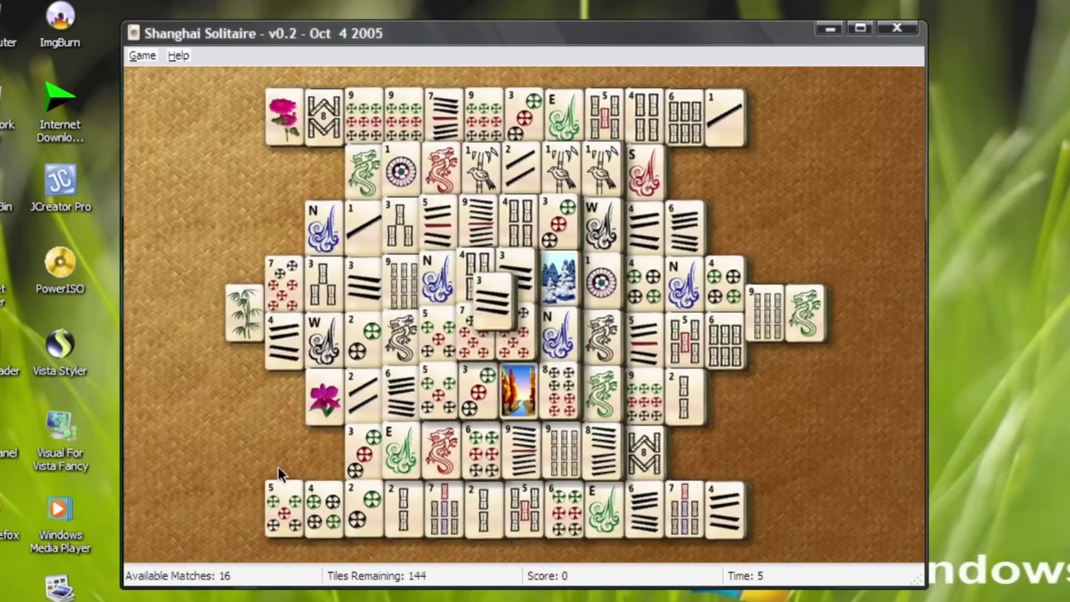
click(402, 170)
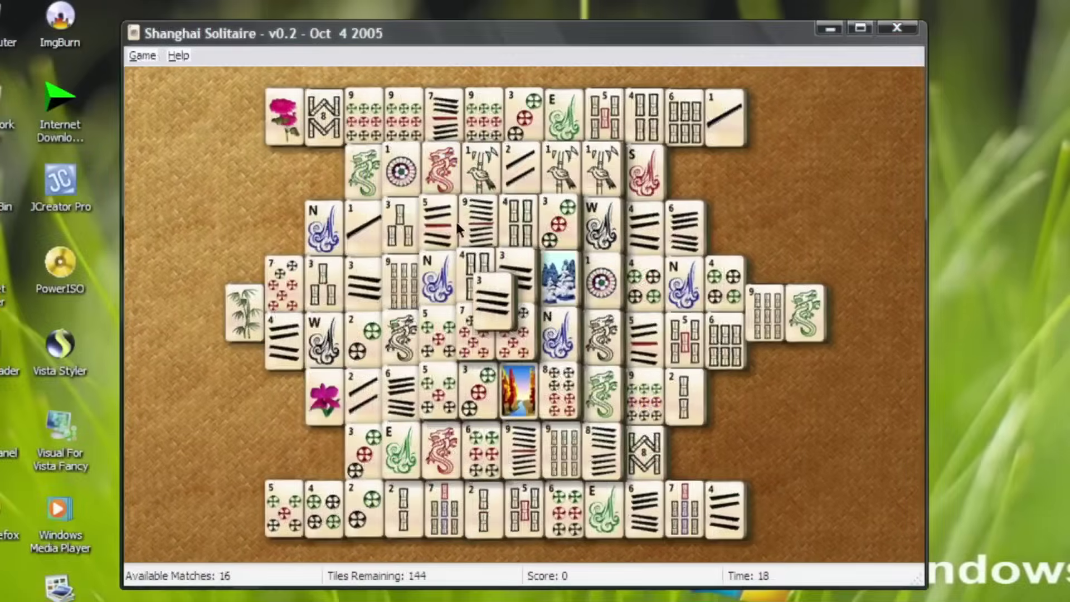
click(442, 397)
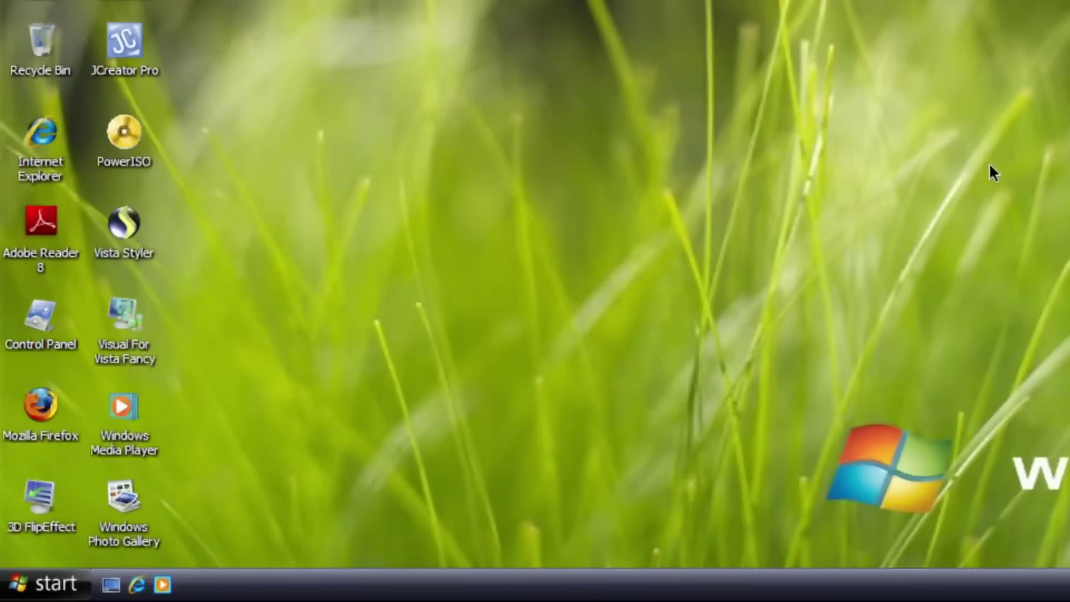
Run System Tools > CPU SPEED and add its entries to the registry
key(super)
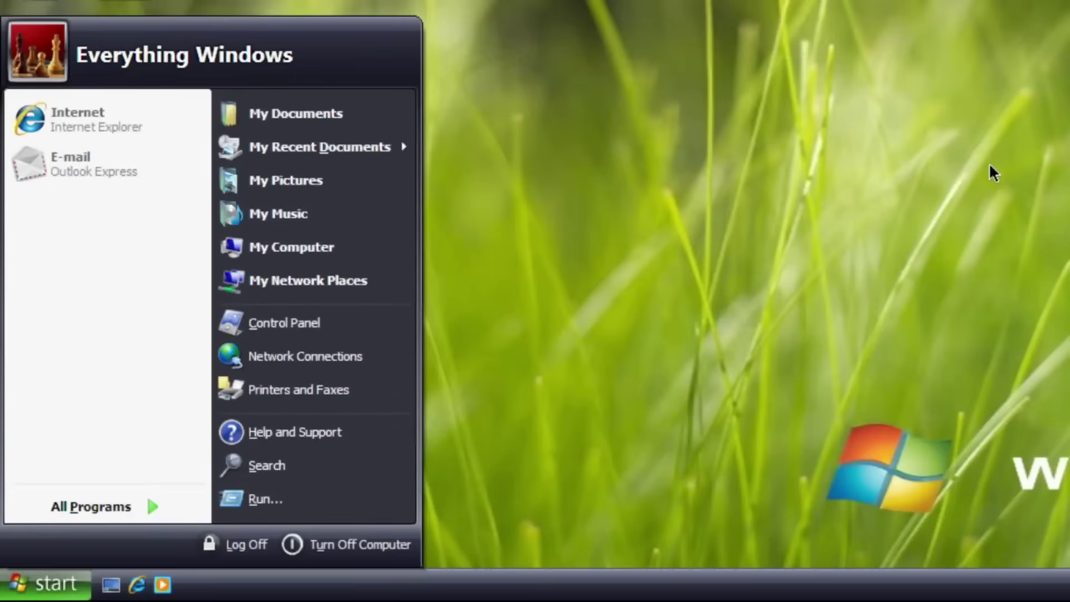
click(152, 509)
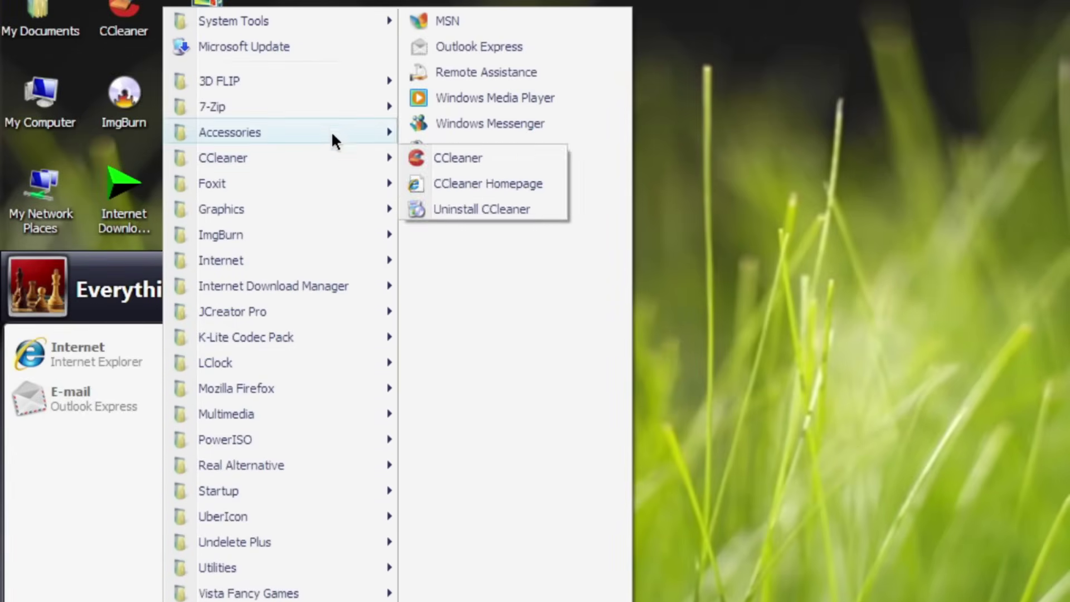
mouse_move(330, 82)
mouse_move(325, 29)
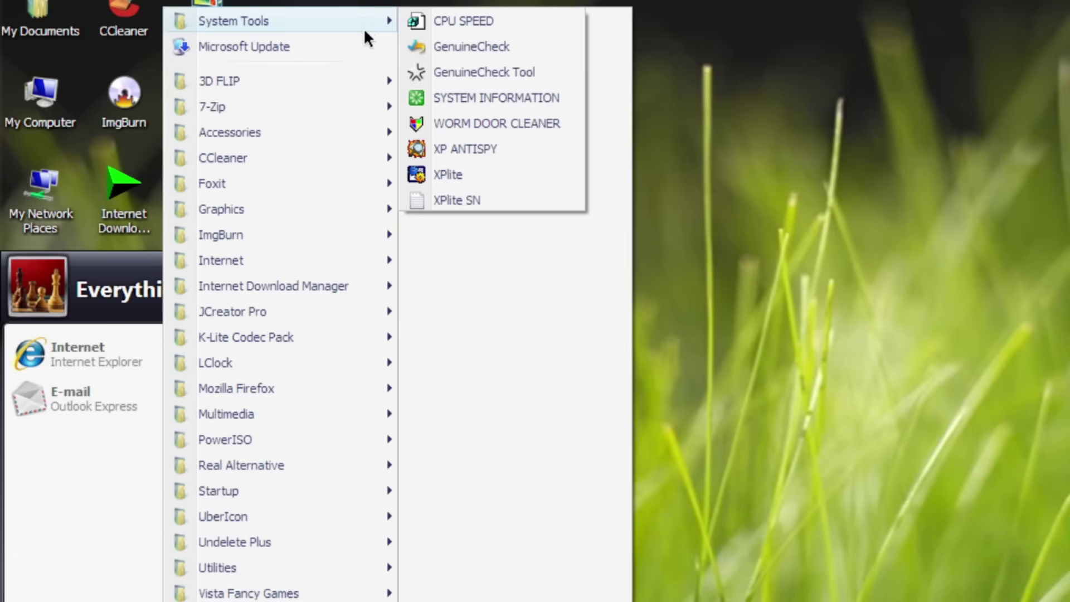
click(425, 23)
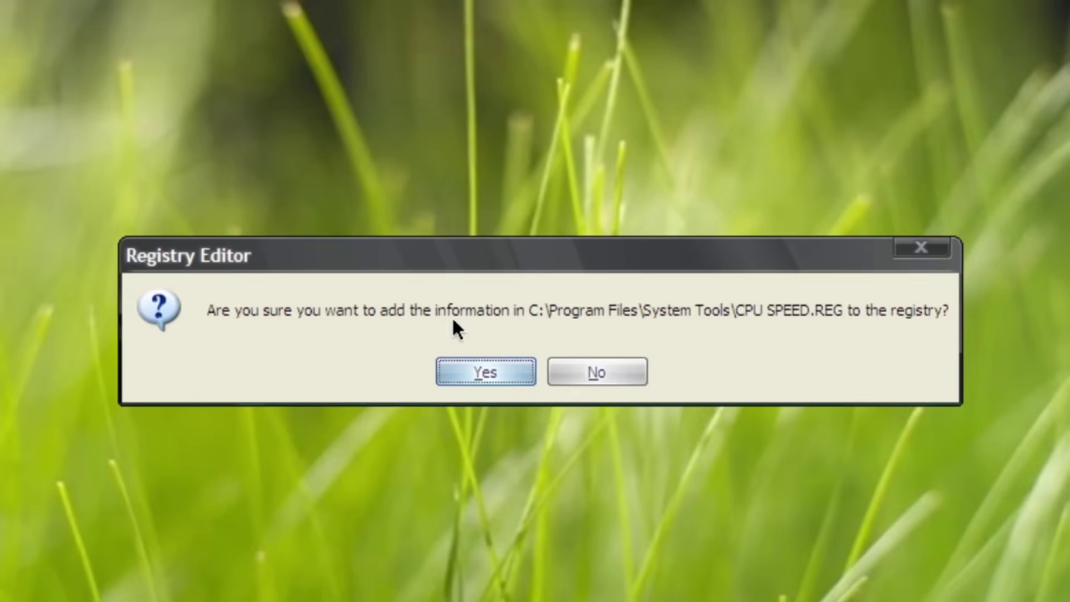
click(699, 467)
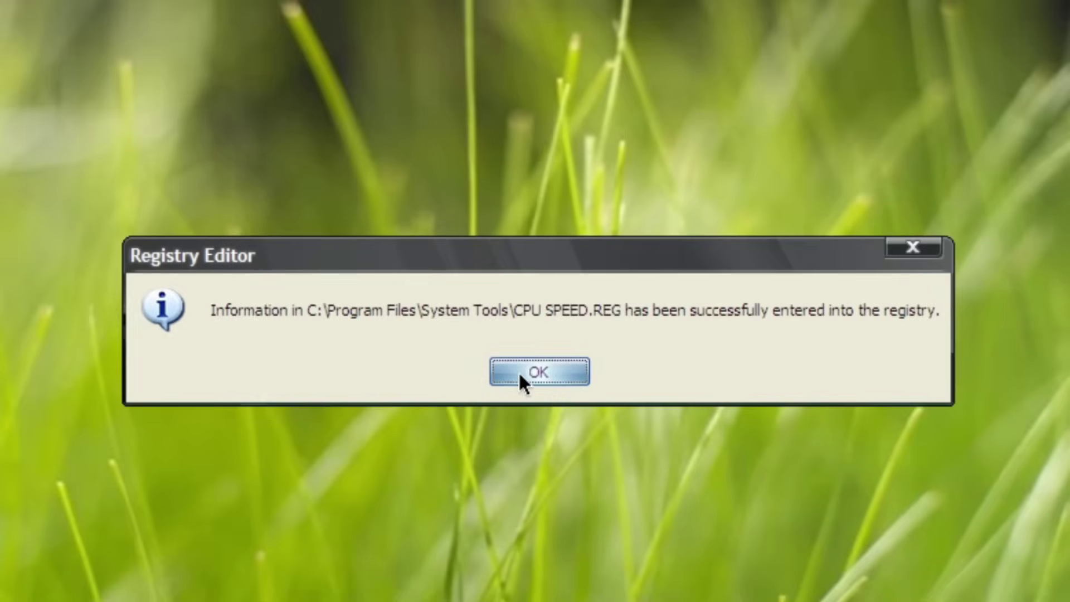
click(520, 373)
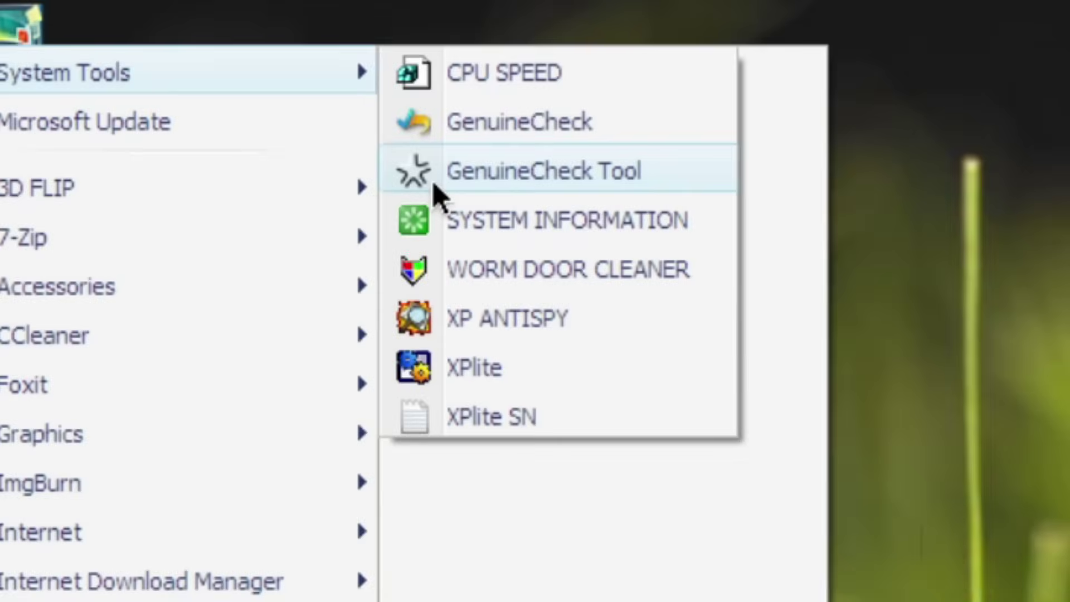
Run the GenuineCheck diagnostic tool, then open XPlite
click(435, 188)
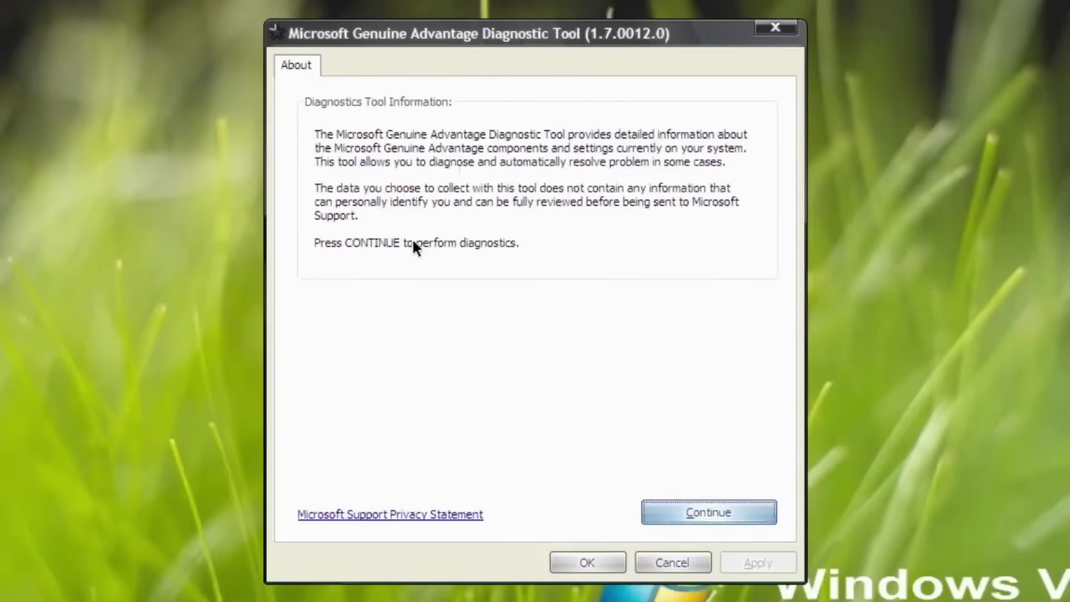
click(693, 513)
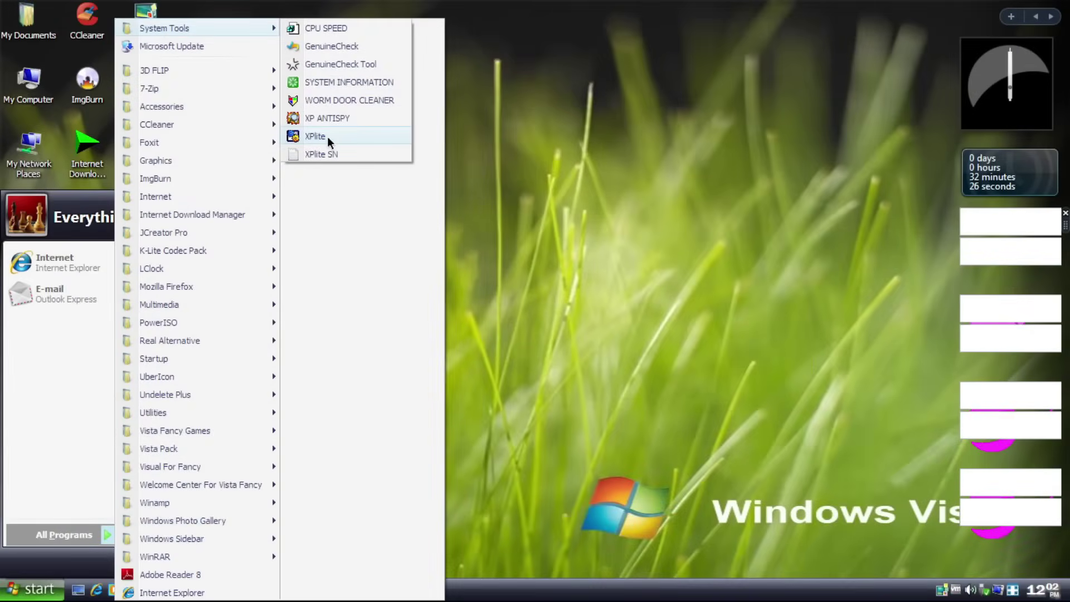
click(327, 137)
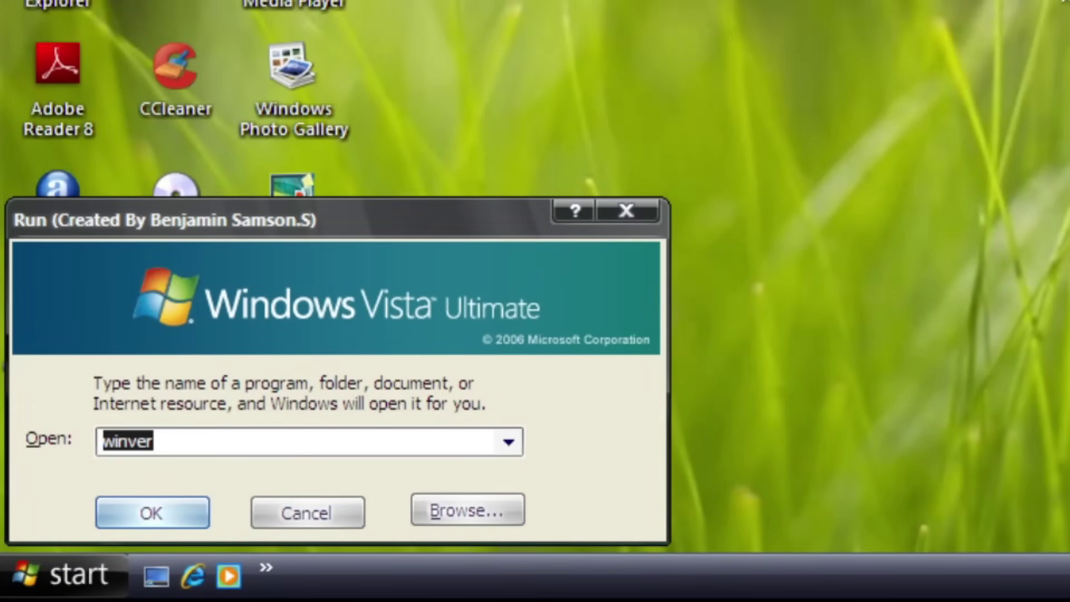
Run winver to view Version 5.1 Service Pack 2, then show All Programs
key(Return)
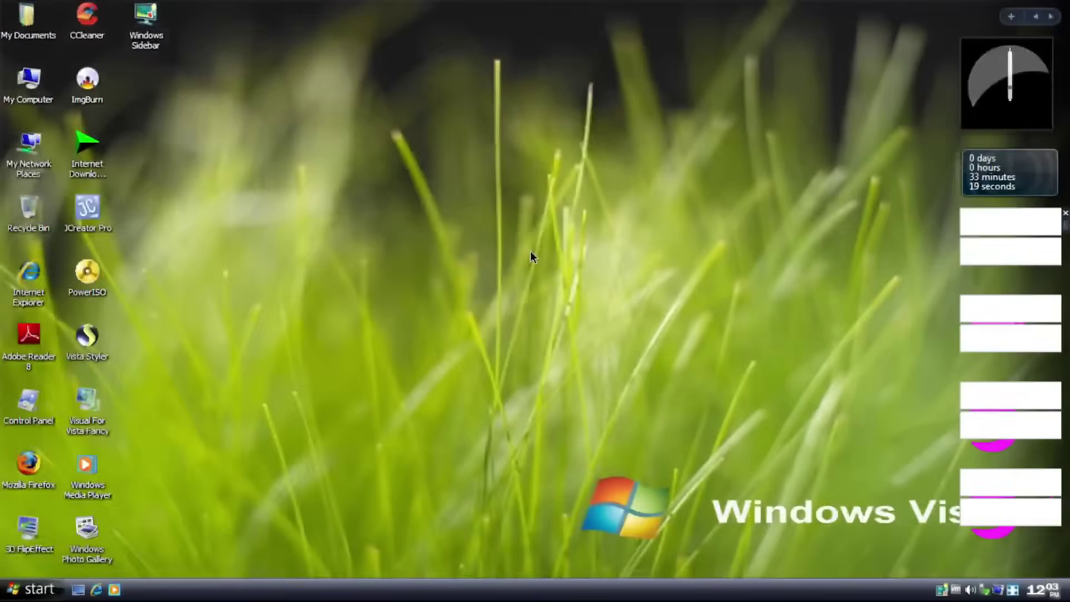
key(super)
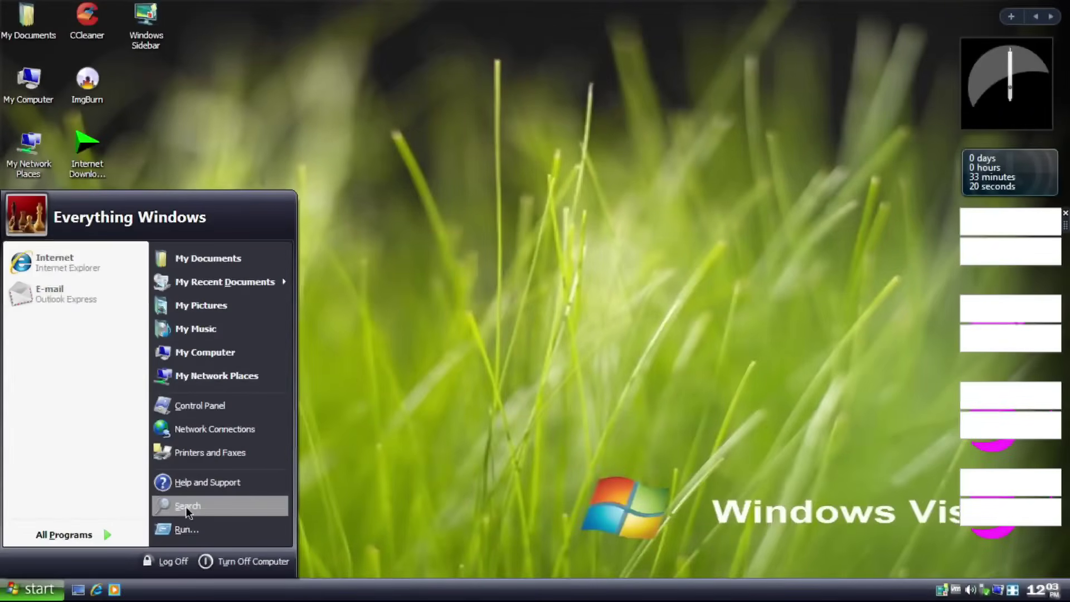
click(76, 535)
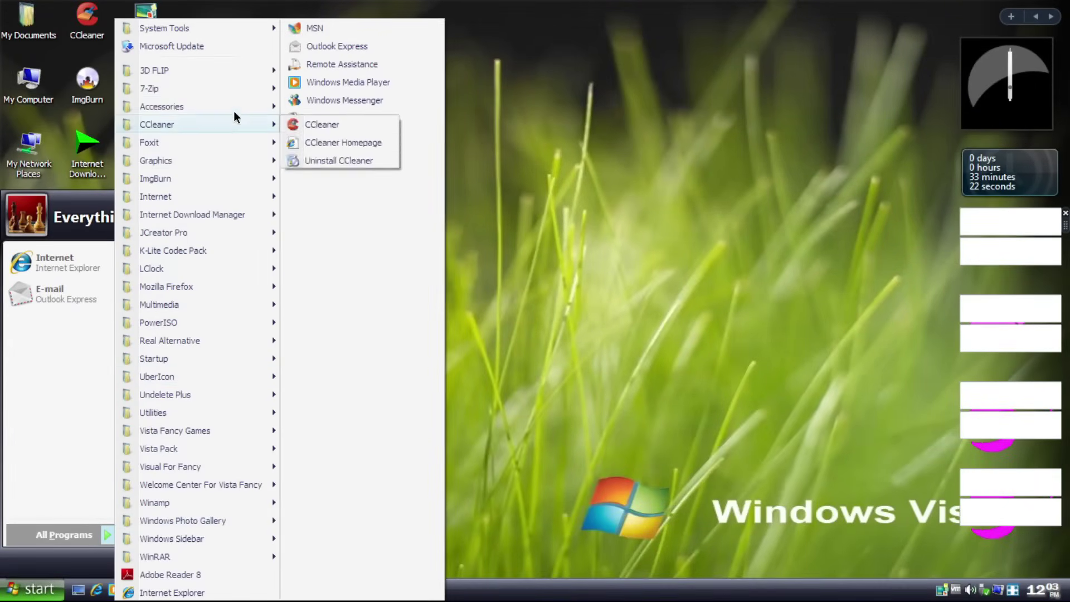
Try the 7-Zip file manager and Adobe Reader's File menu
mouse_move(234, 94)
click(309, 89)
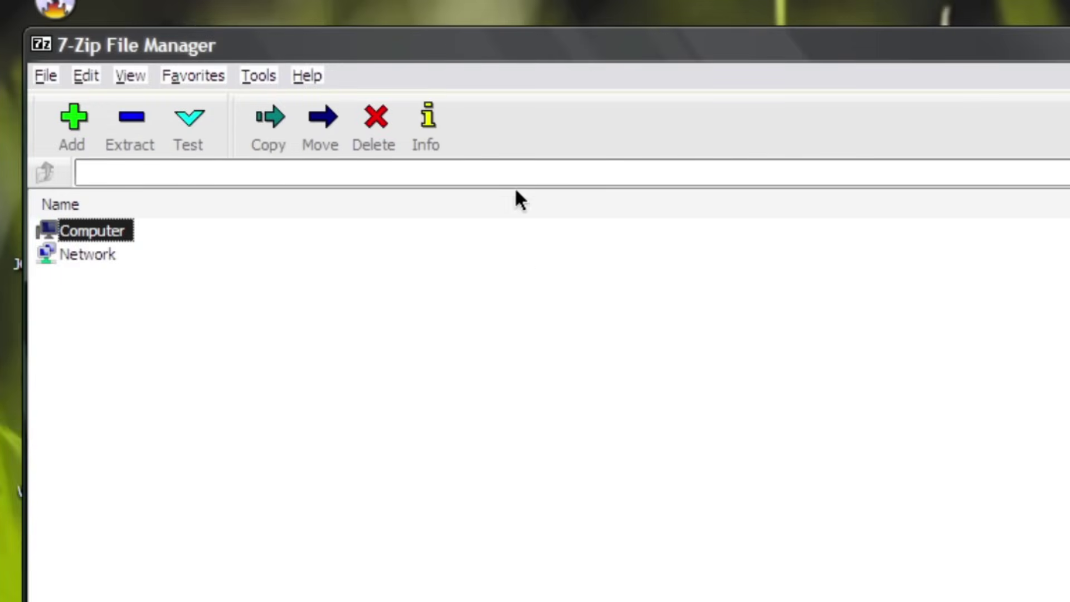
click(522, 340)
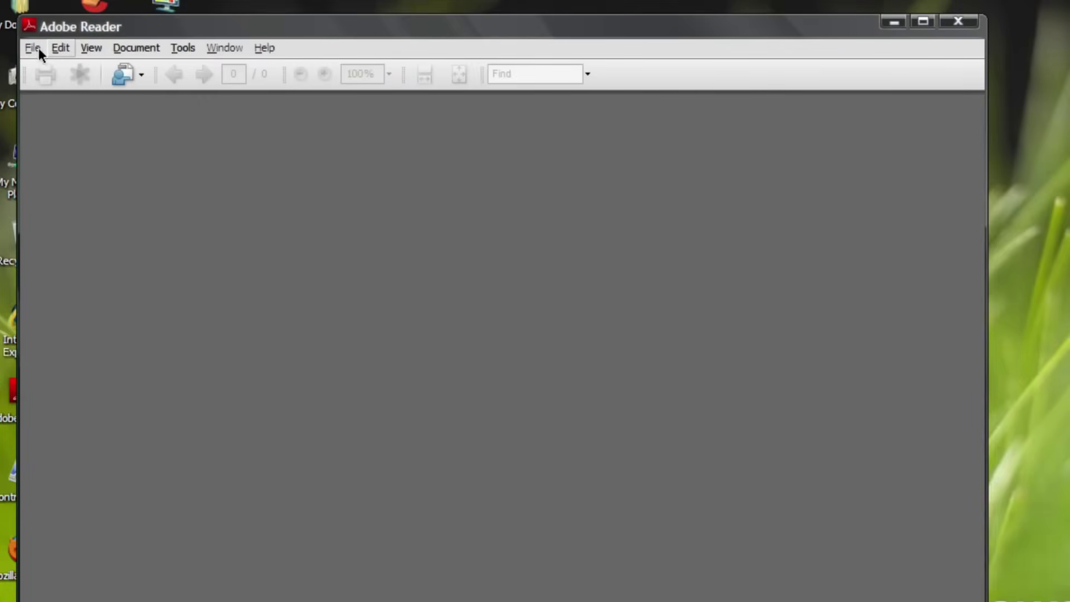
click(34, 47)
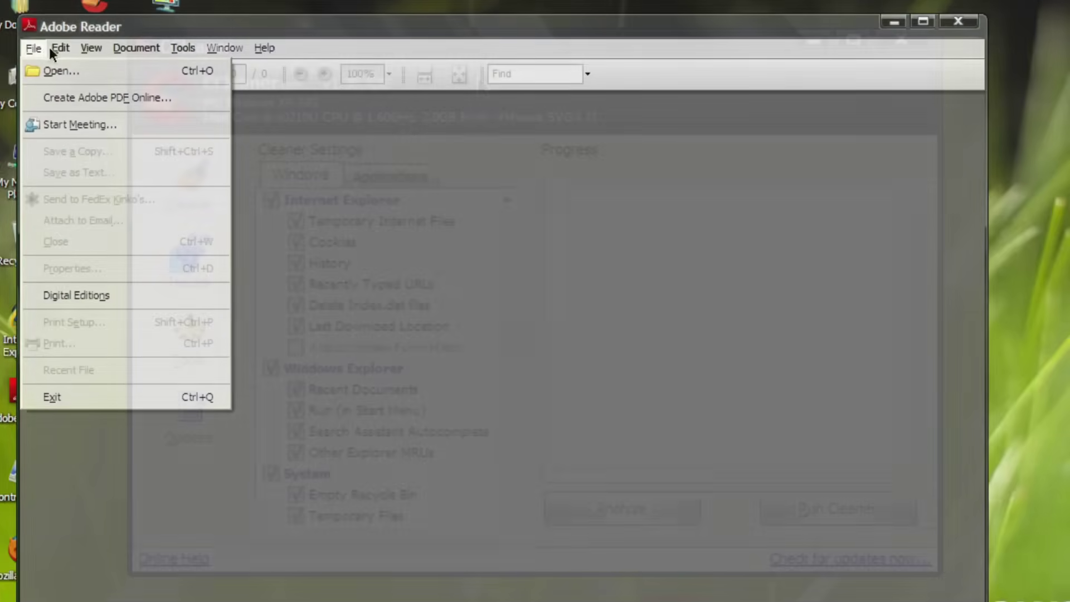
drag(507, 262, 510, 443)
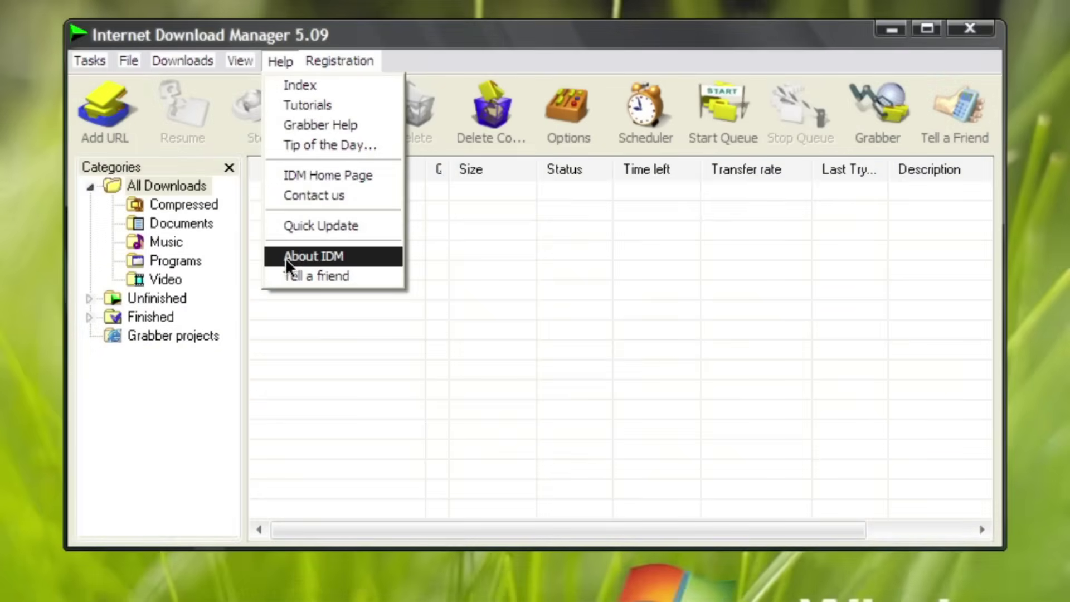
Check IDM's version info, dismiss JCreator's tip, and switch Undelete Plus to Italian
click(285, 258)
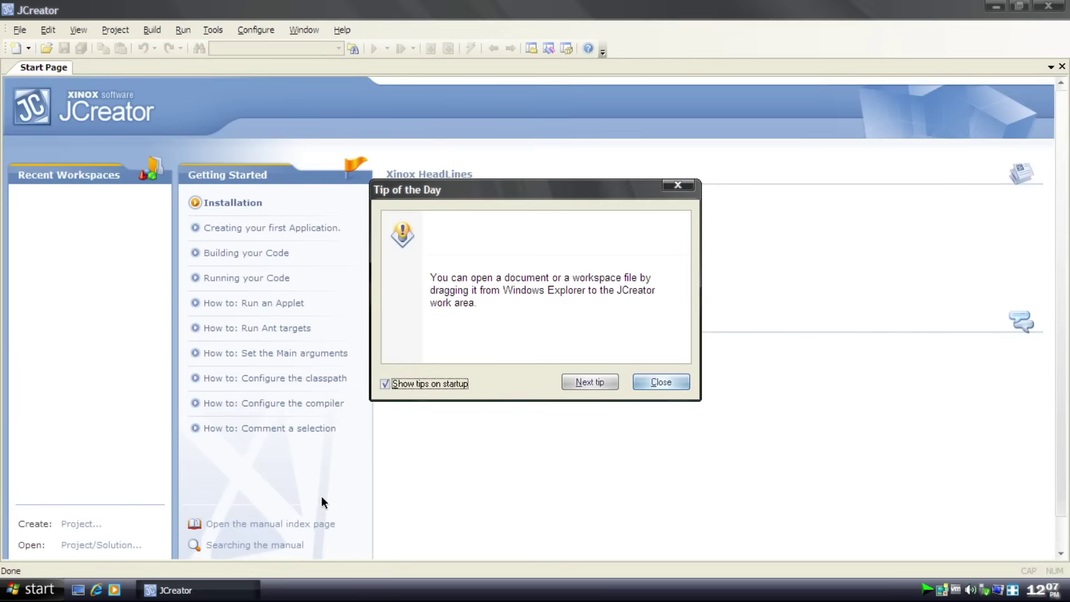
click(656, 384)
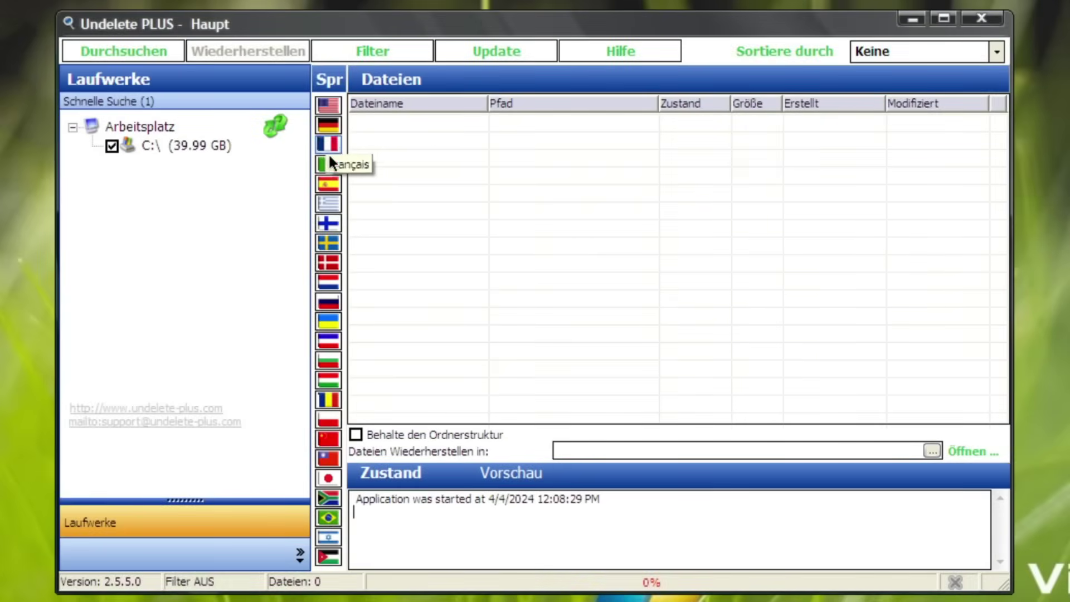
click(328, 161)
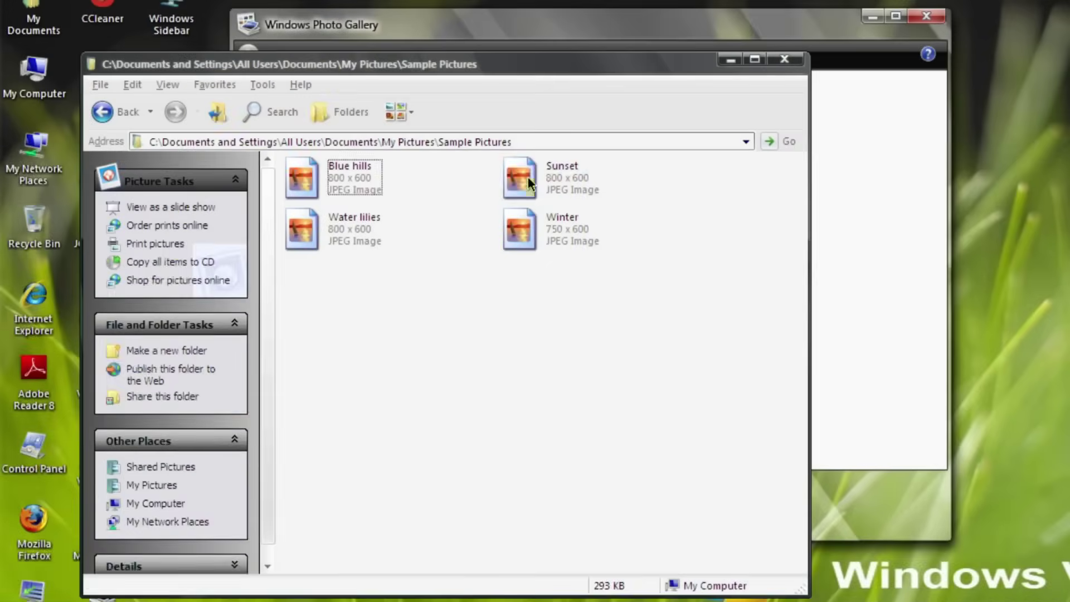
Show the Sunset sample picture in Photo Gallery
drag(527, 176, 847, 215)
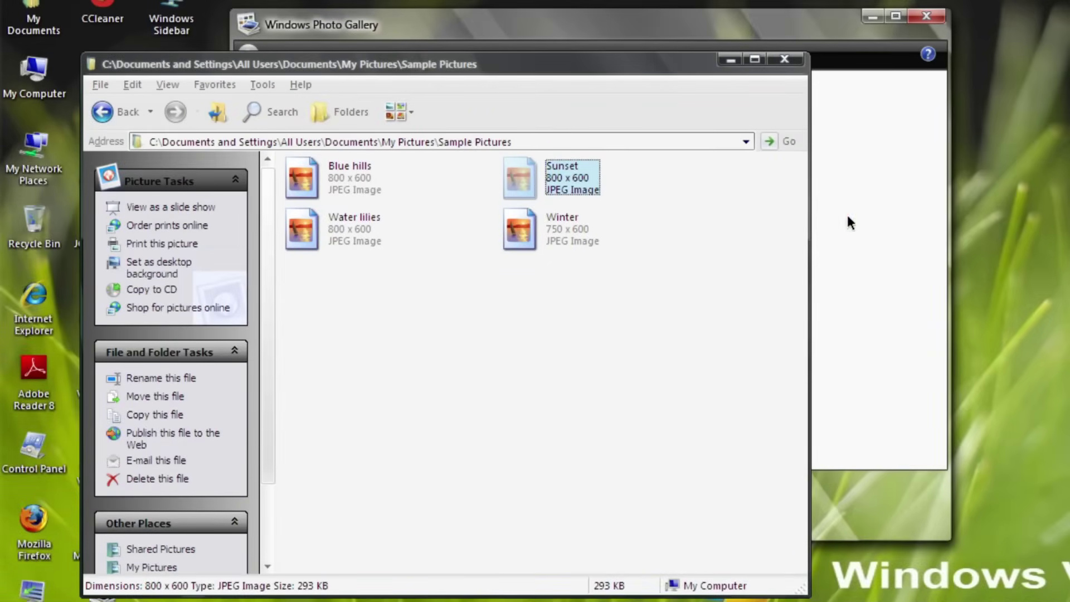
click(788, 16)
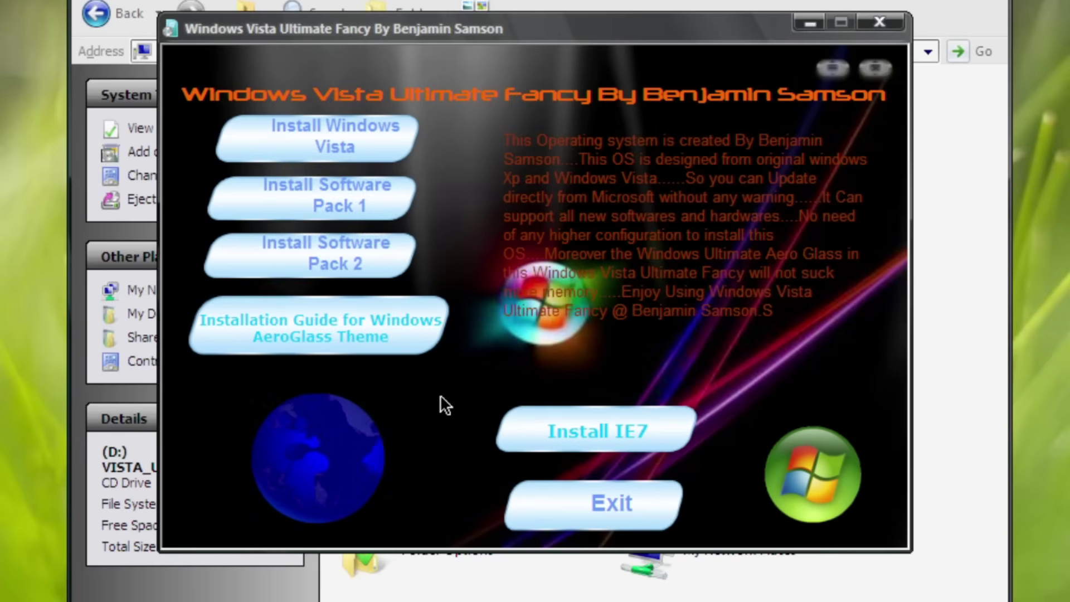
From Software Pack 1, type 'This is Microsost Word' and install the Xvid codec
click(404, 201)
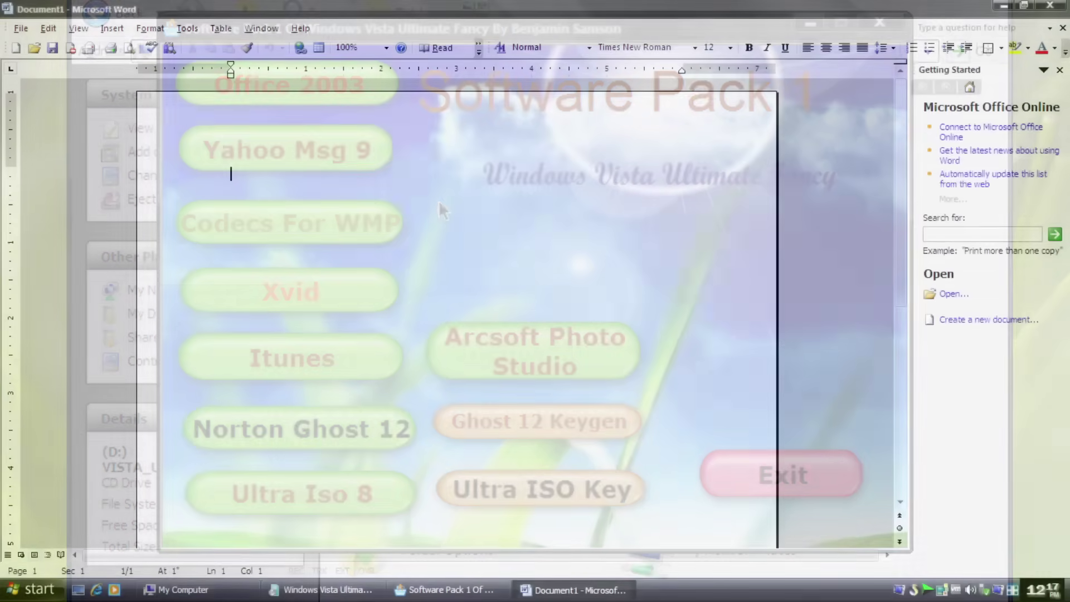
text(This is Microsost Word)
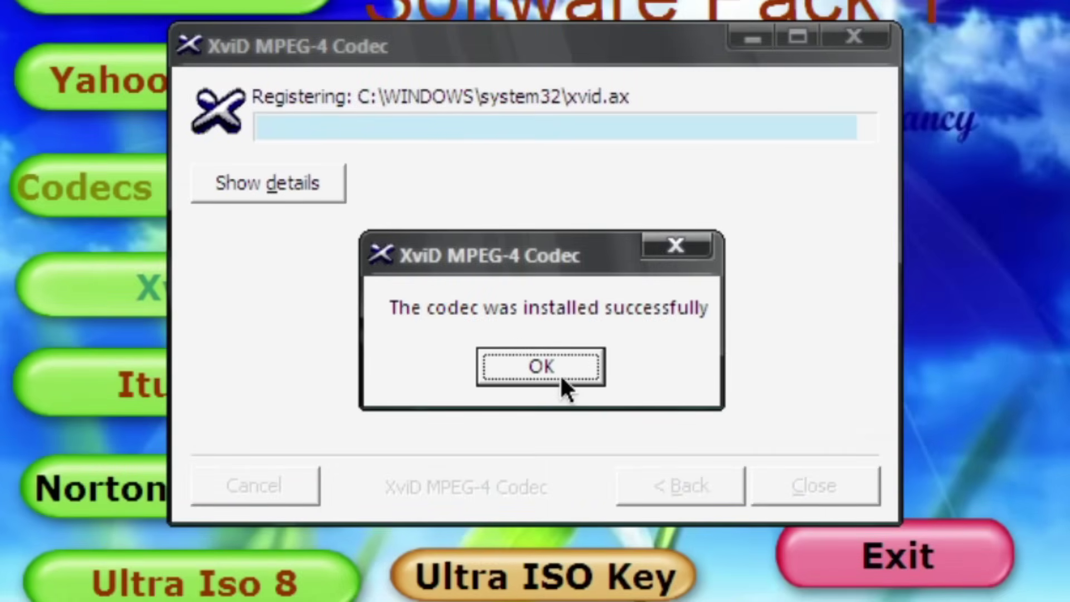
click(561, 378)
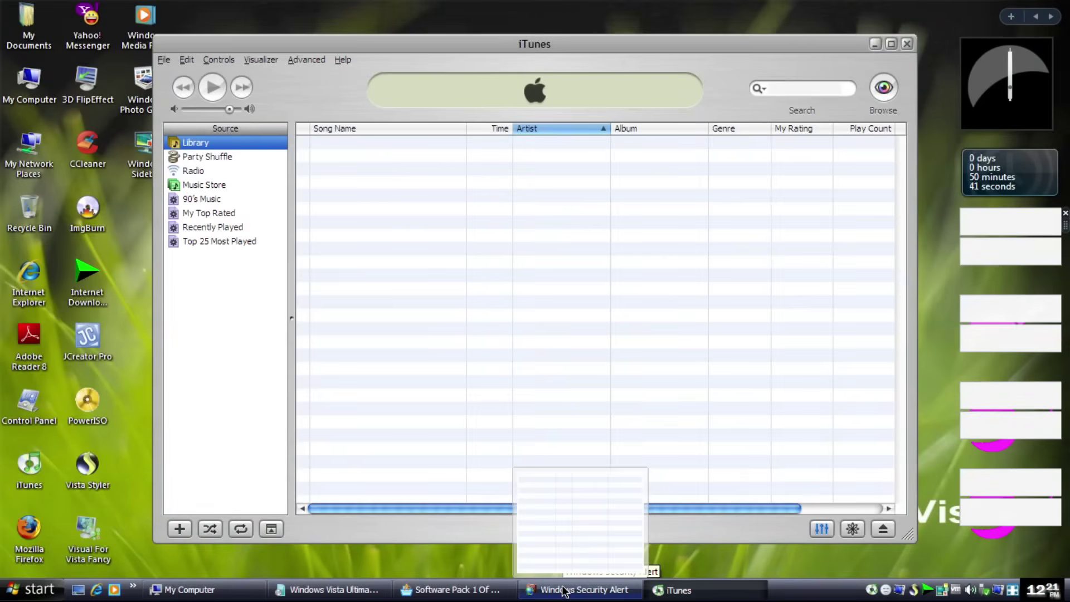
Cycle windows with Flip 3D, then use UltraISO unregistered and view its Tools menu
key(super+Tab)
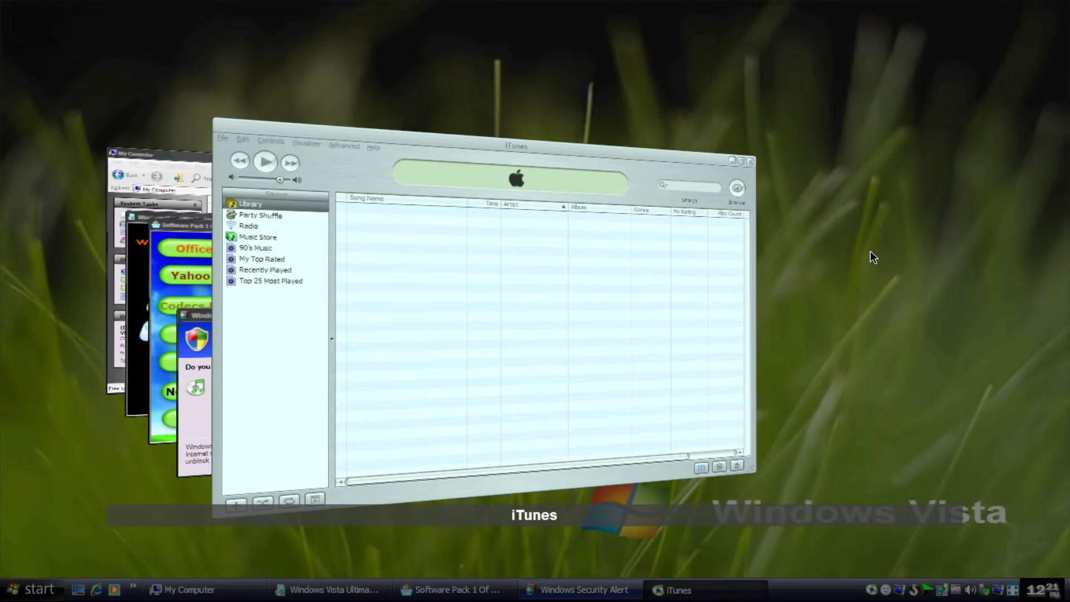
key(super+Tab)
key(super+Tab)
key(super+Tab)
key(super+Tab)
key(super+Tab)
key(super+Tab)
key(super+Tab)
key(super+Tab)
key(super+Tab)
key(super+Tab)
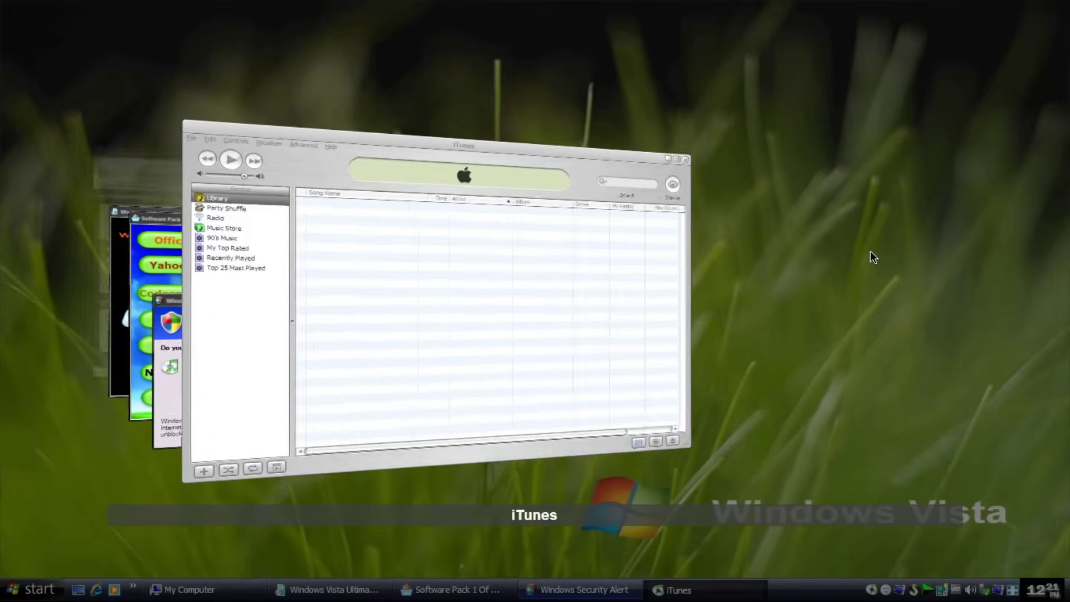
key(super+Tab)
key(super+Tab)
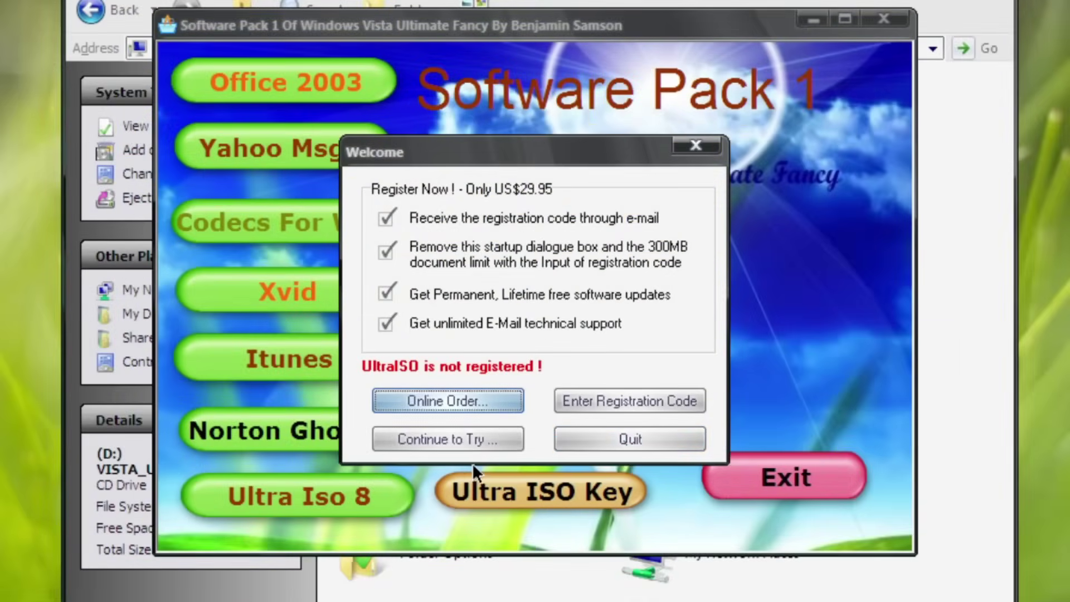
click(464, 439)
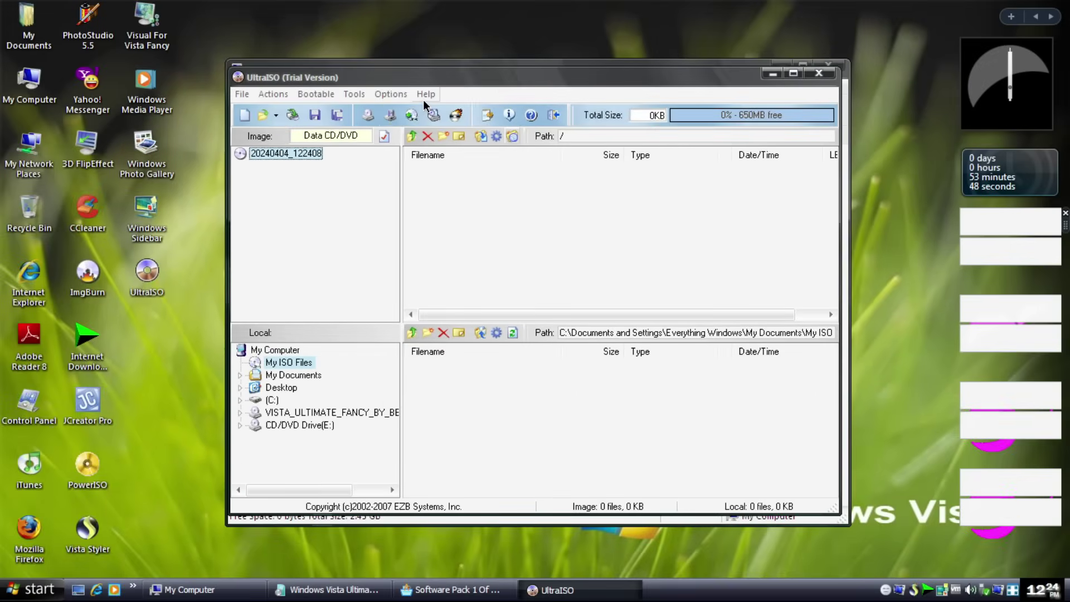
click(422, 99)
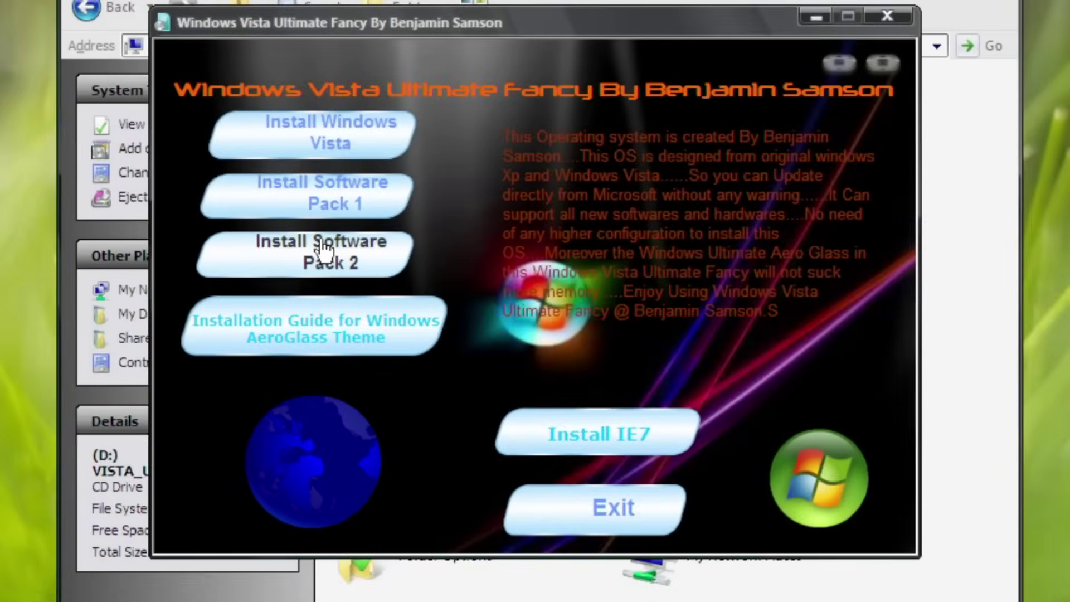
Start Software Pack 2 and advance the Media Center and avast installers with Next
click(322, 245)
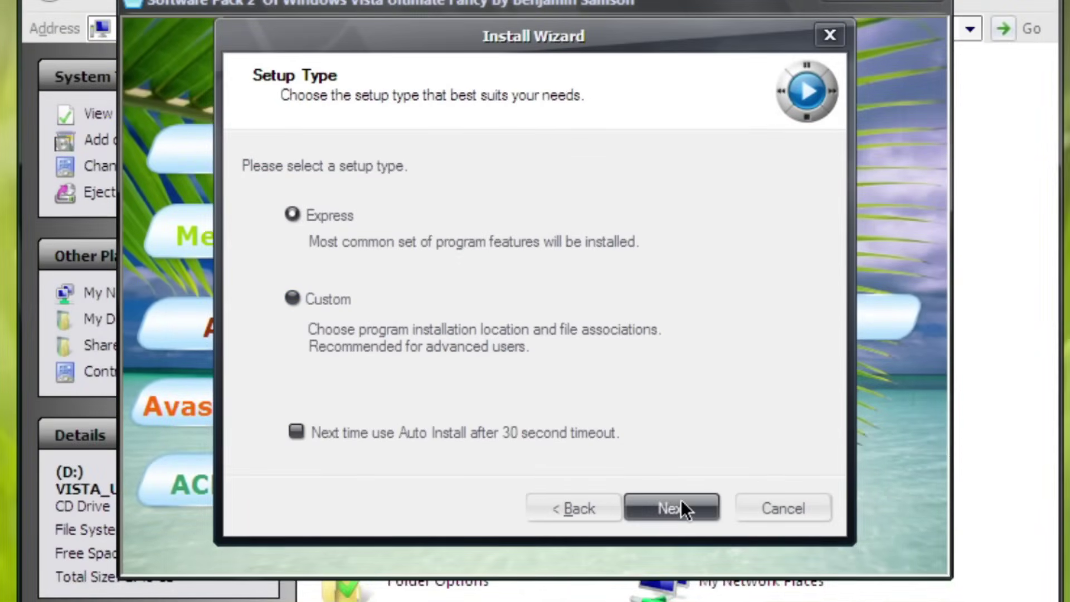
click(681, 504)
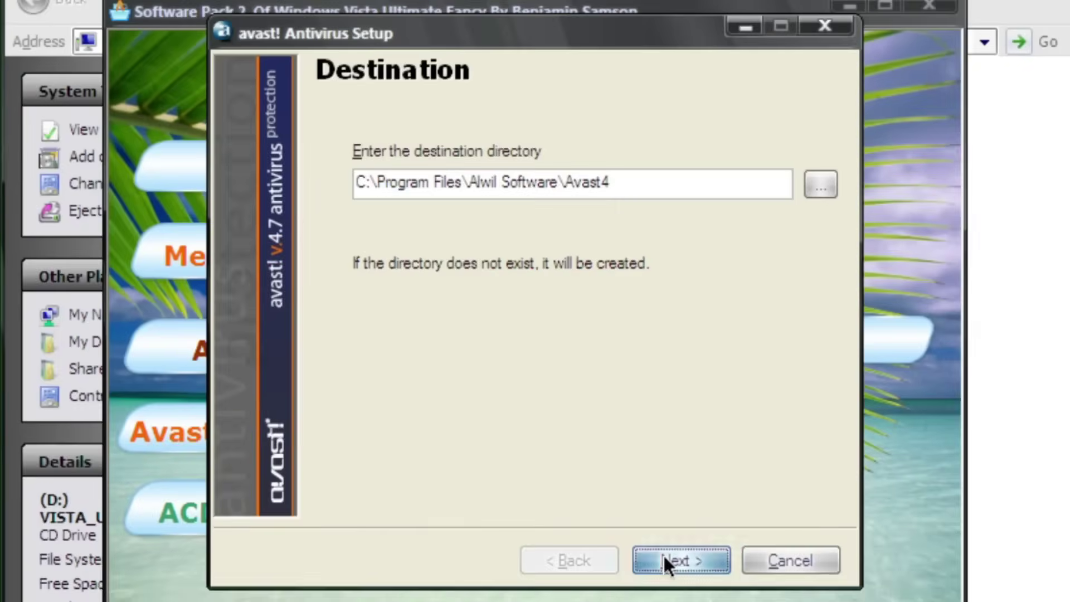
click(664, 558)
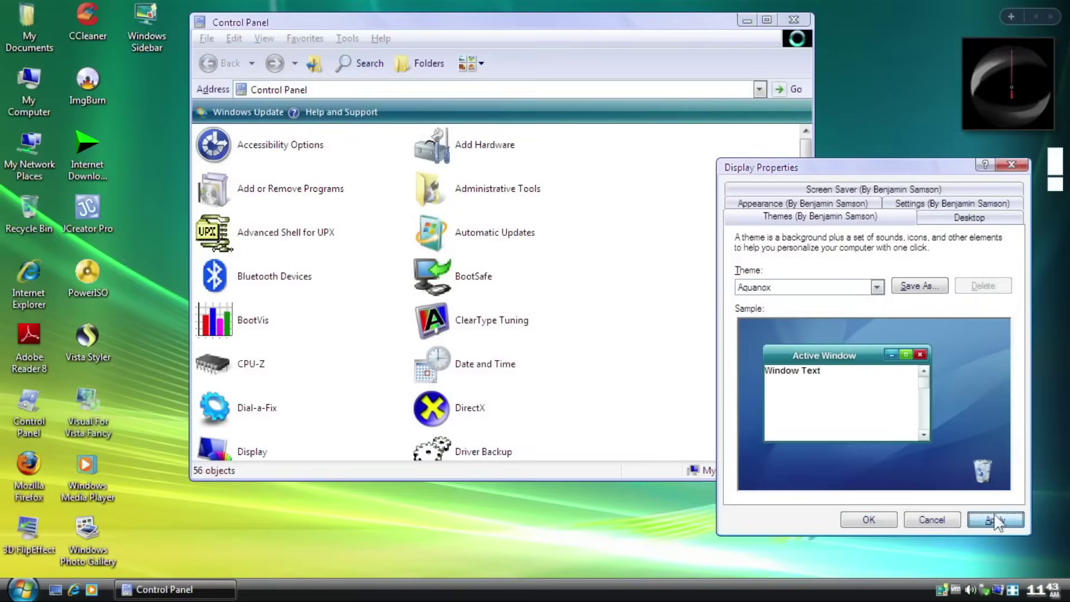
Apply the Aquanox theme, then choose and apply Crystal XP
click(993, 522)
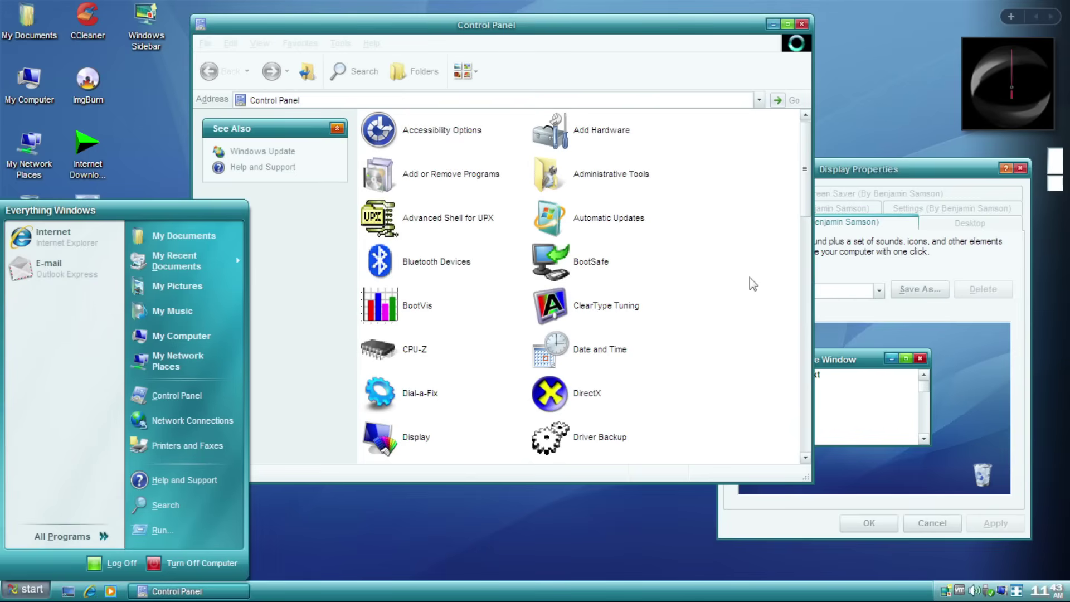
click(858, 290)
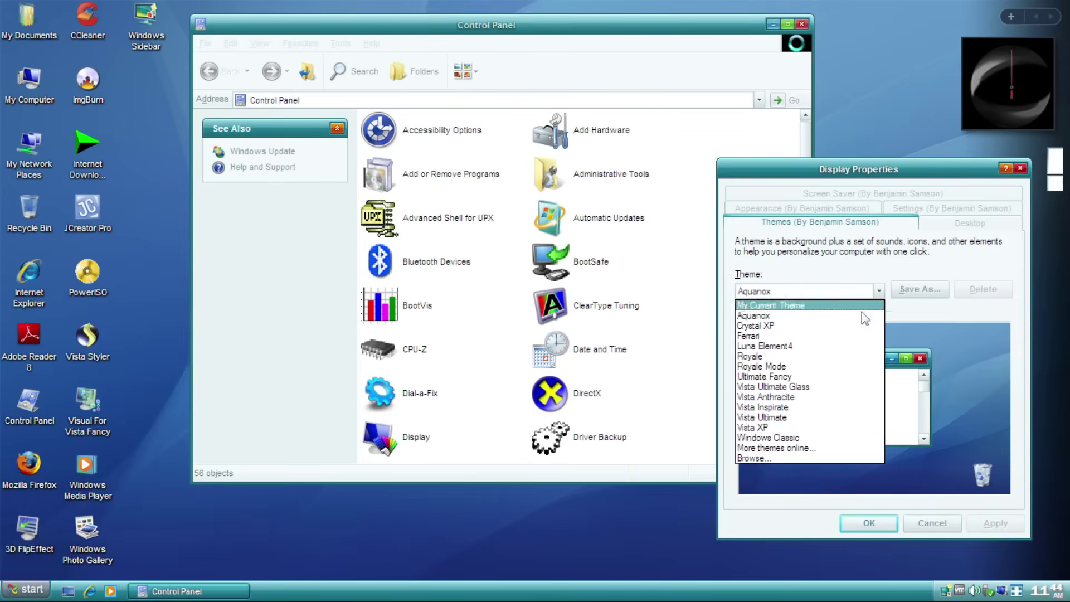
click(860, 316)
click(985, 522)
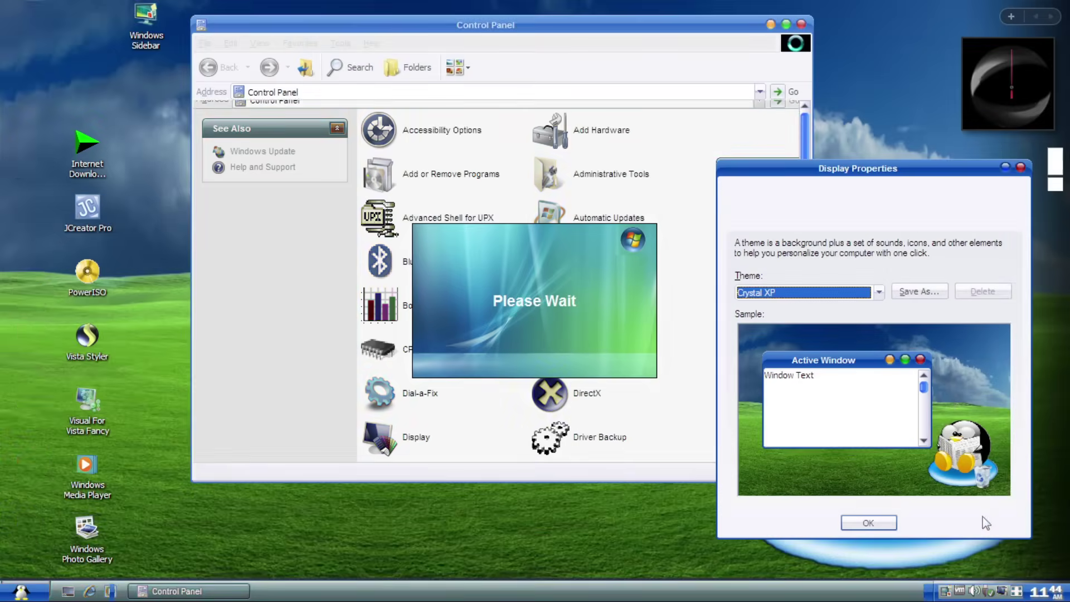
Switch the theme to Ferrari, then to Luna Element4, applying each one
click(846, 294)
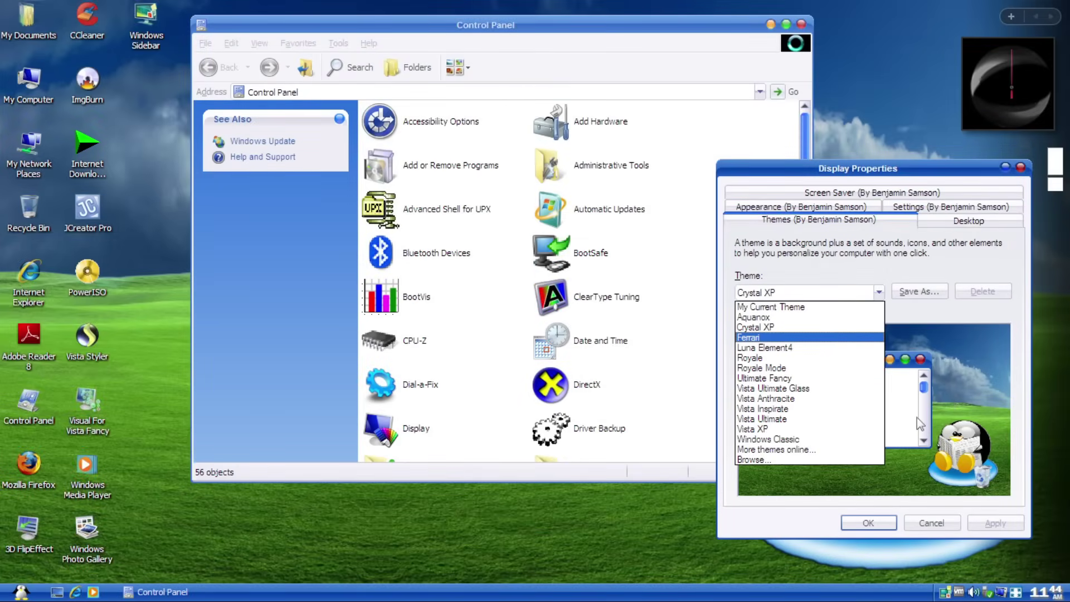
click(839, 337)
click(996, 523)
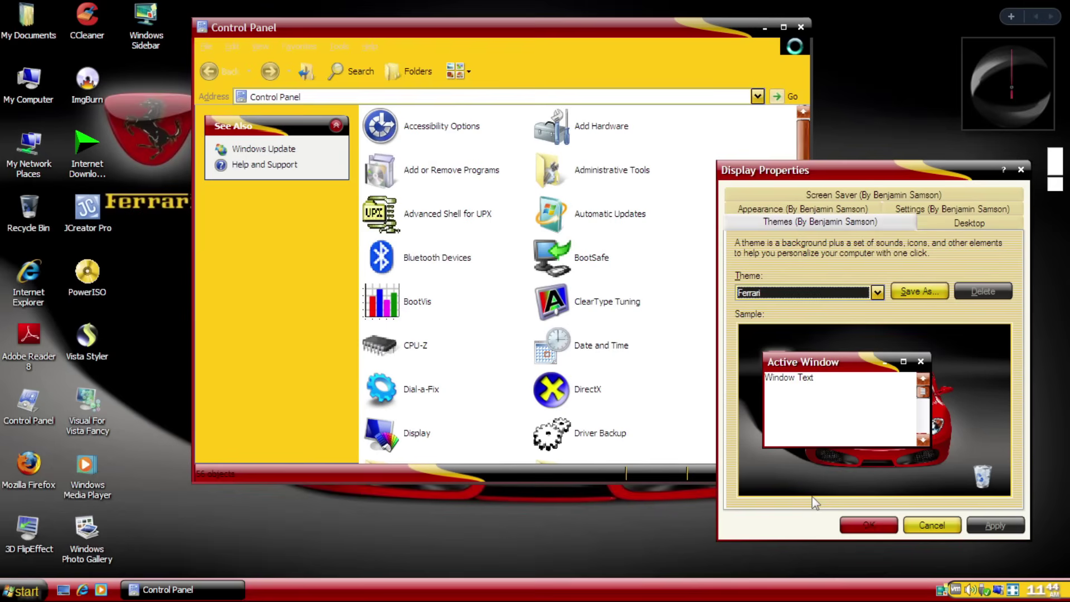
click(877, 291)
click(808, 347)
click(995, 525)
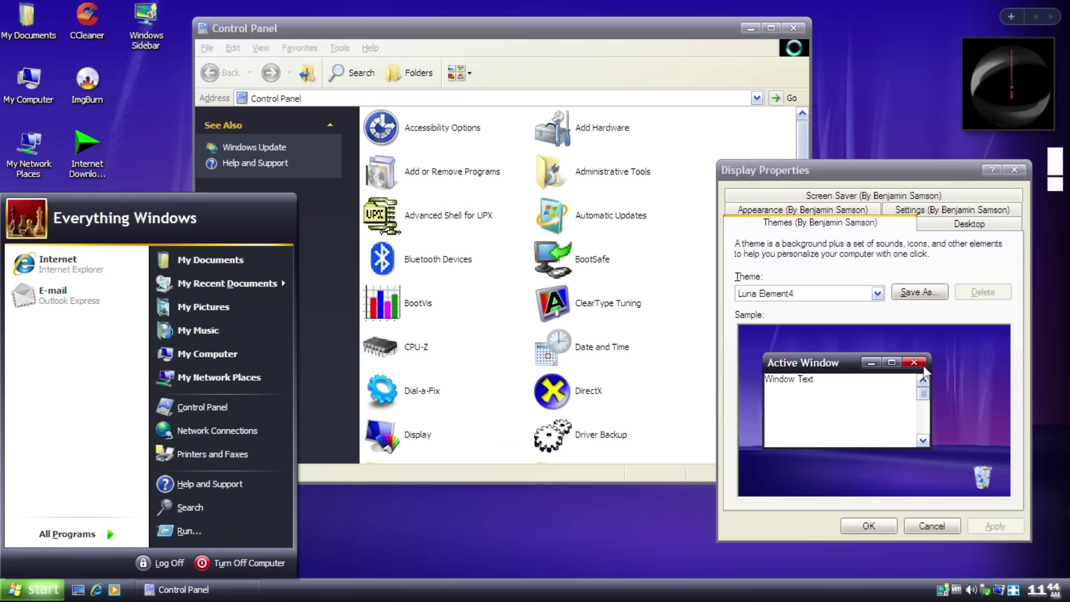
Choose the Royale theme from the Theme list and apply it
click(923, 372)
click(877, 293)
click(851, 363)
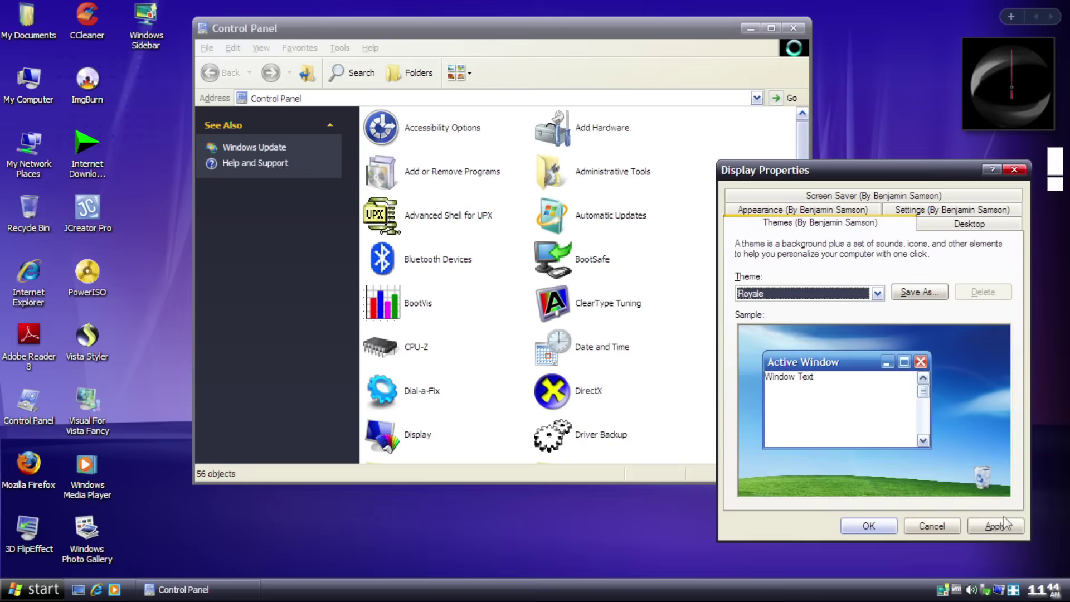